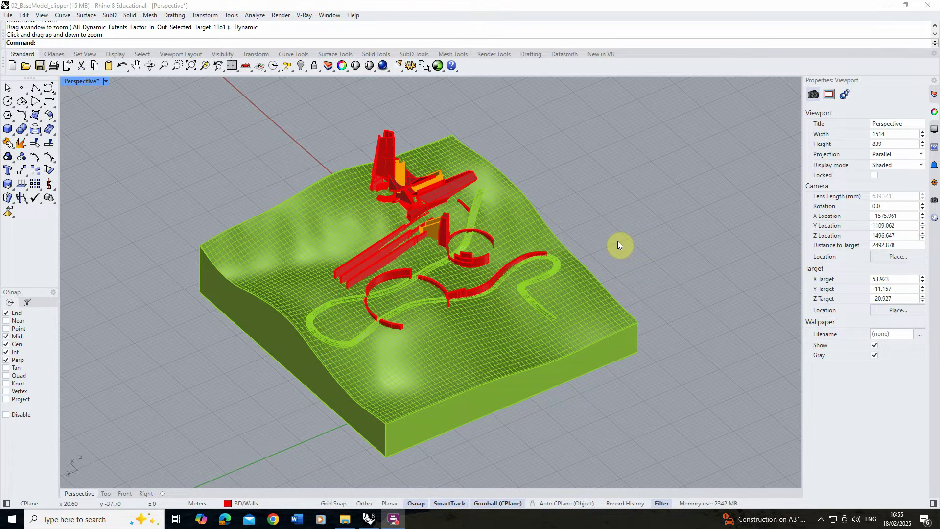
Open Grasshopper and move its window aside so that part of the terrain model remains in view
text(G)
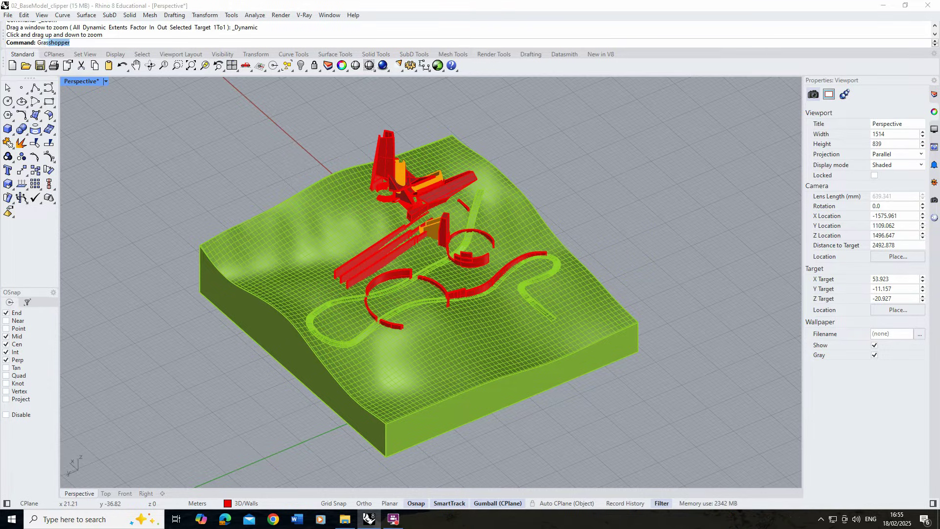
text(ras)
click(81, 51)
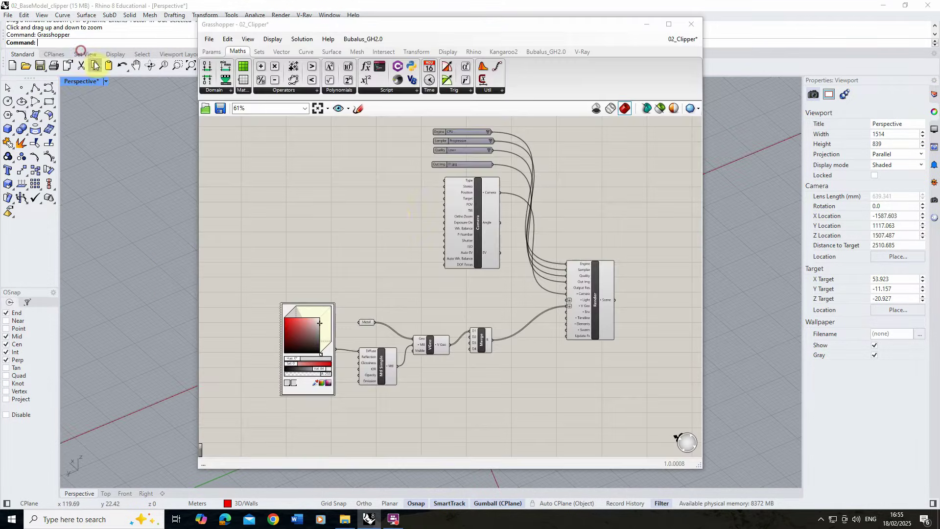
drag(447, 24, 483, 39)
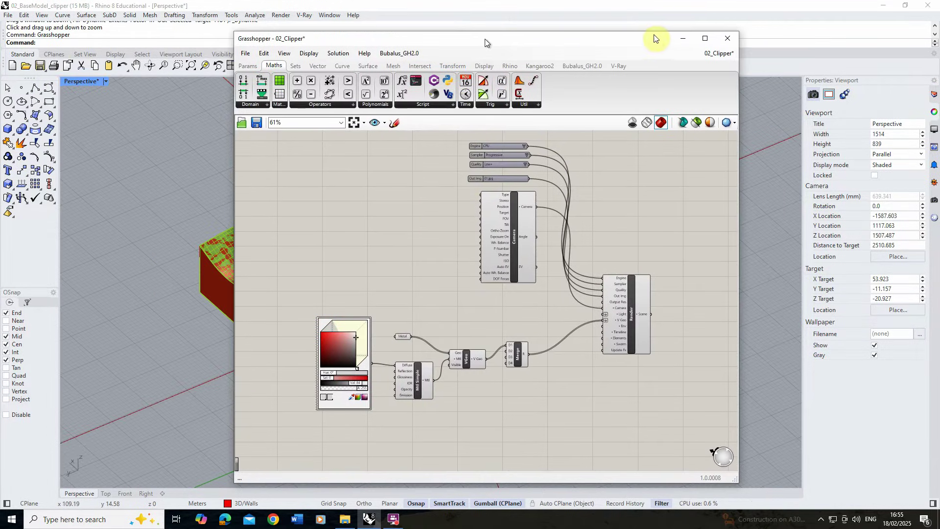
drag(654, 38, 823, 34)
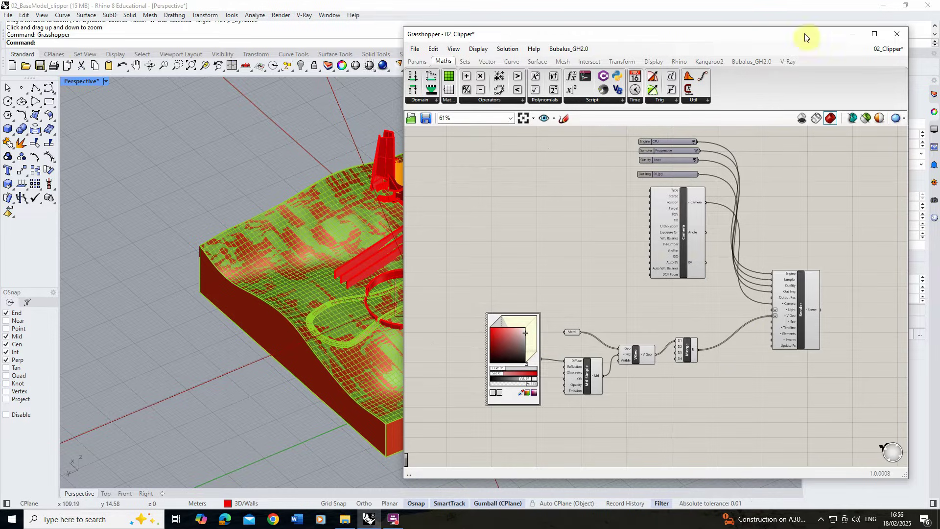
Show the V-Ray components and examine the Render component's inputs and its connected camera and geometry
click(792, 62)
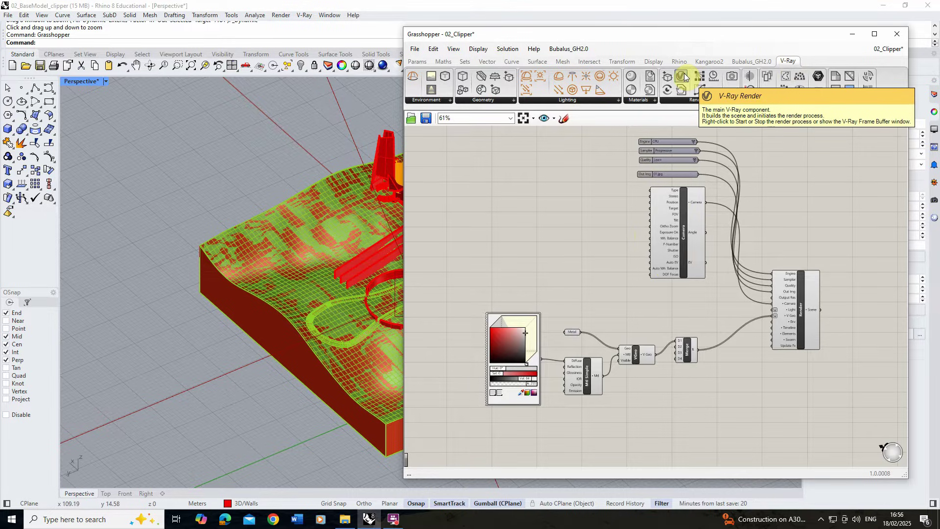
scroll(844, 318, up, 4)
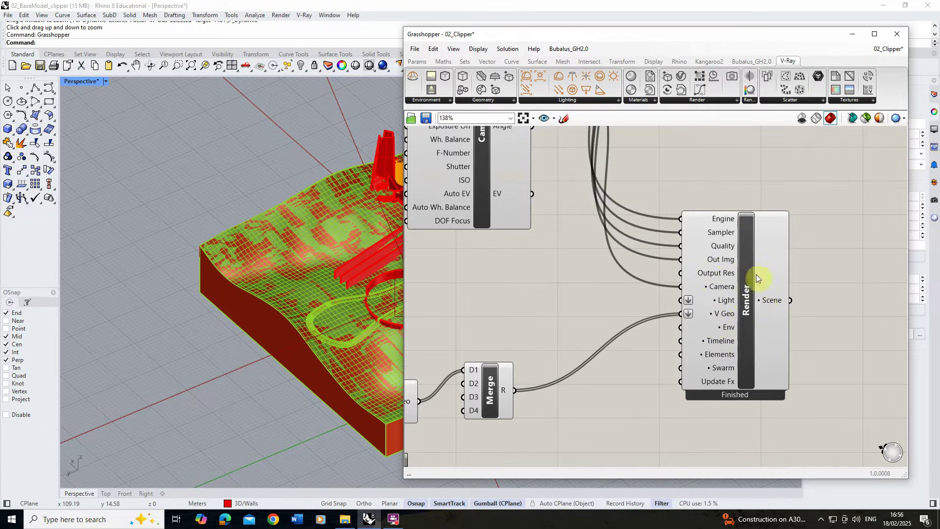
mouse_move(722, 247)
mouse_move(719, 303)
mouse_move(747, 269)
scroll(734, 303, down, 3)
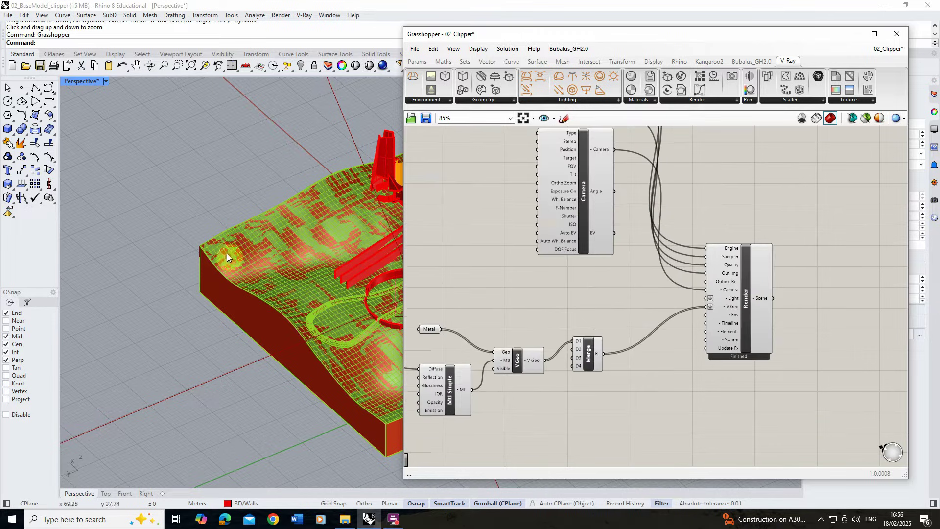
scroll(664, 347, down, 2)
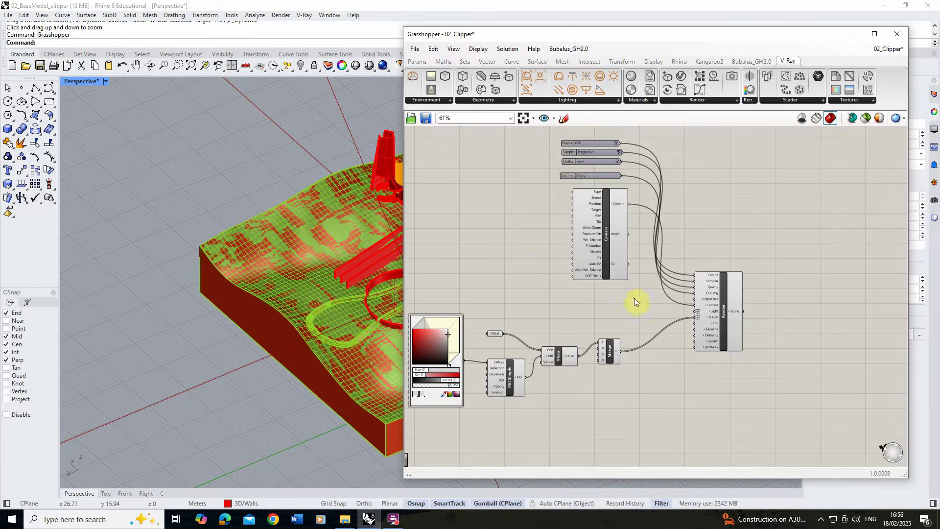
Start an interactive V-Ray render from the Render component, then minimise the frame buffer
scroll(715, 305, up, 3)
right_click(728, 314)
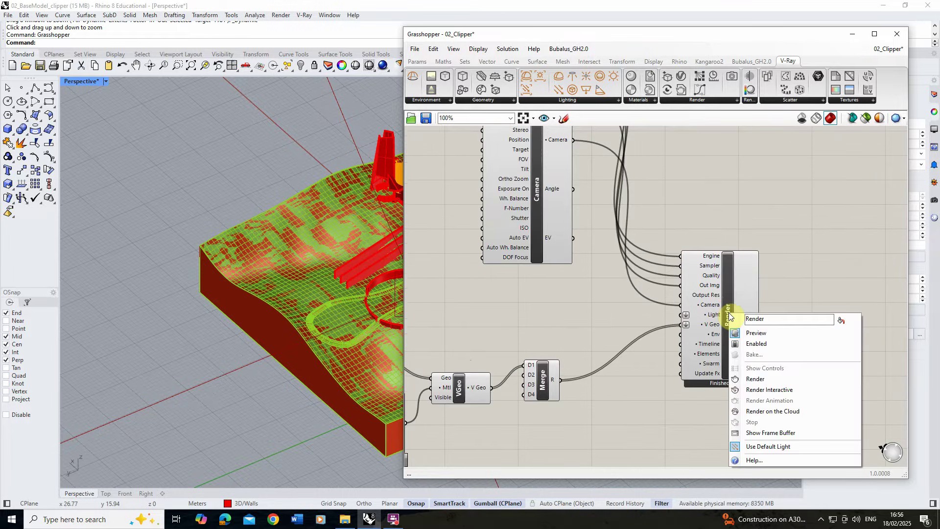
click(761, 389)
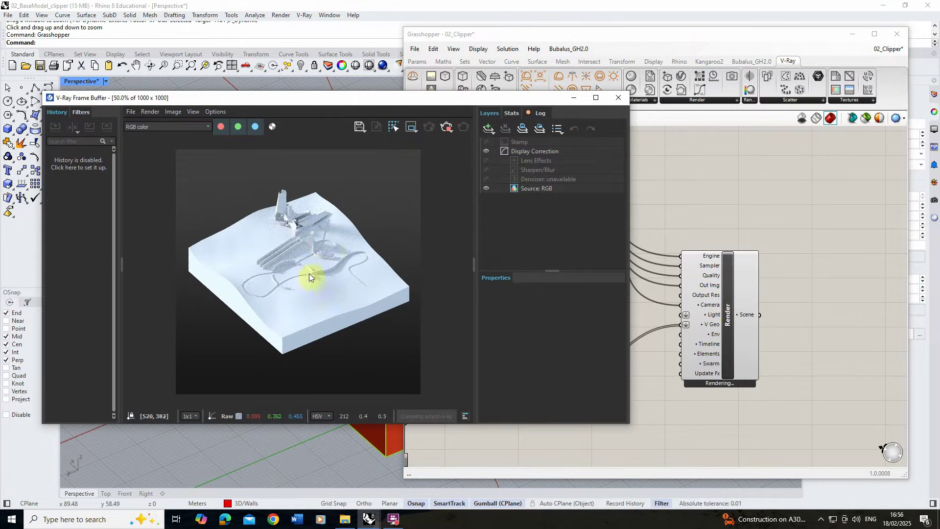
click(574, 97)
Examine how the colour, Mtl Simple, VGeo and Merge components feed the Render component
scroll(687, 295, down, 2)
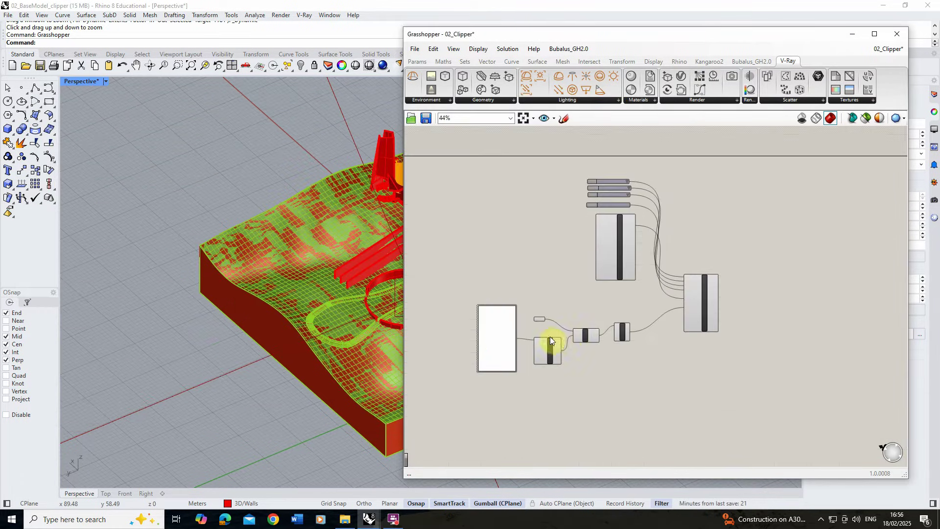
scroll(549, 340, up, 3)
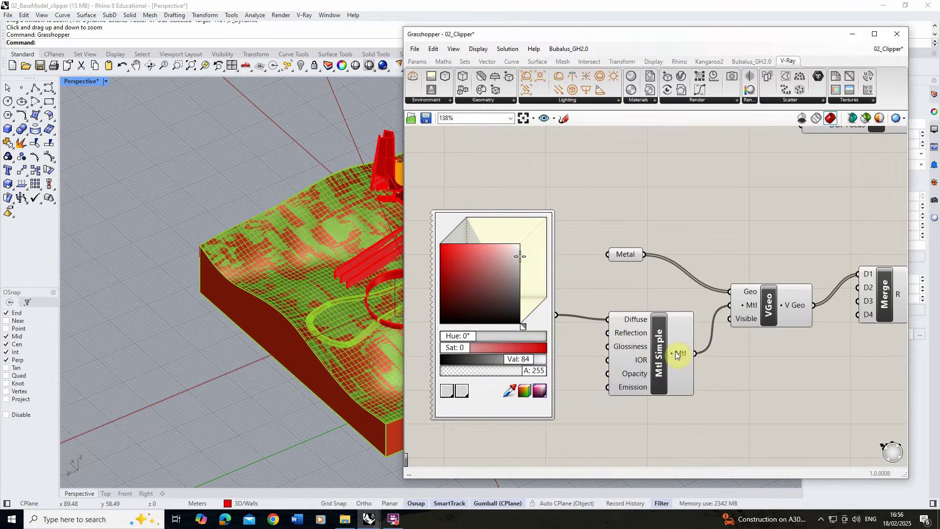
click(782, 308)
scroll(541, 310, down, 3)
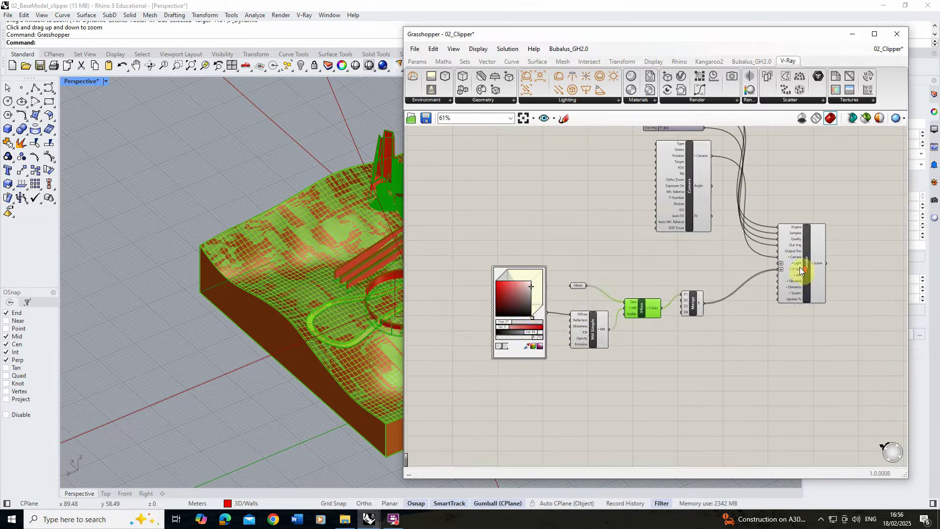
scroll(660, 325, up, 2)
click(630, 328)
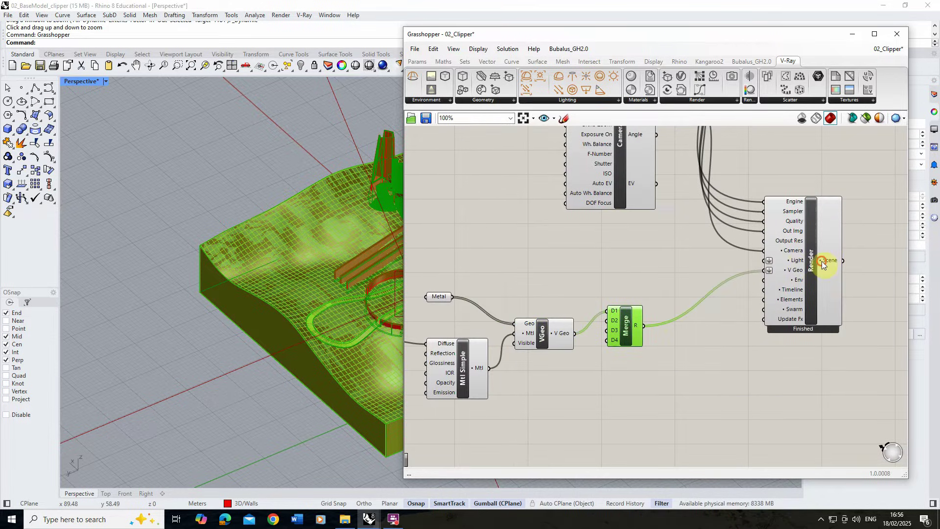
click(803, 268)
scroll(715, 307, down, 2)
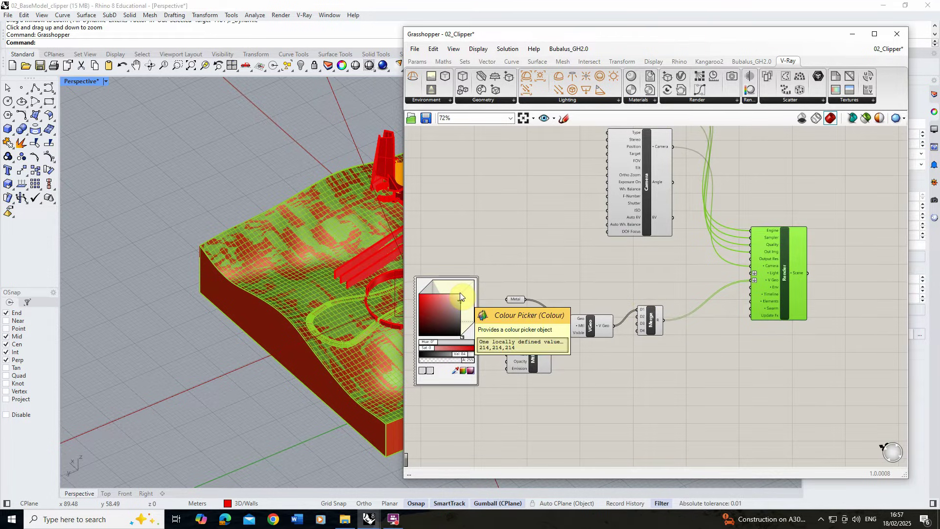
Place a V-Ray Clipper component in the empty canvas area beside the Camera component
click(526, 232)
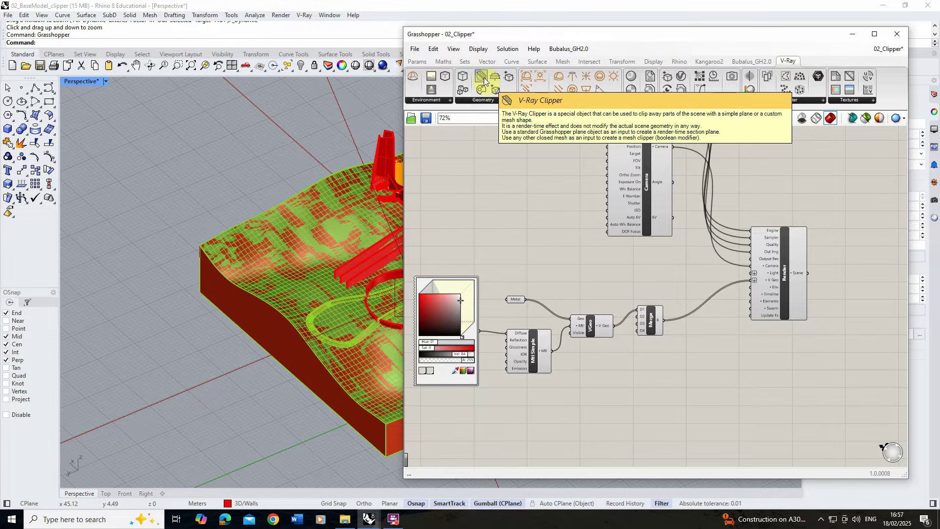
drag(483, 78, 490, 170)
right_drag(586, 199, 597, 240)
scroll(554, 169, up, 2)
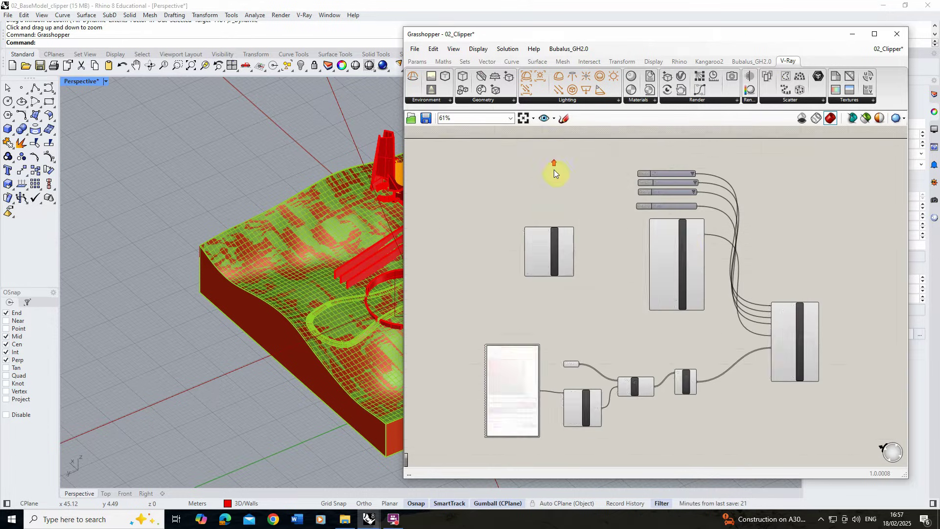
Show the input controls of the Clipper component
scroll(462, 254, up, 4)
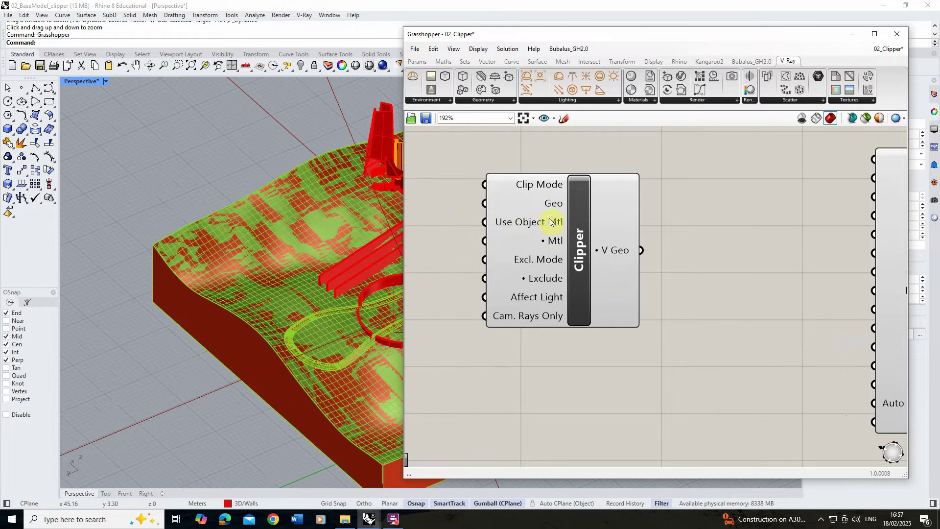
mouse_move(552, 187)
click(581, 238)
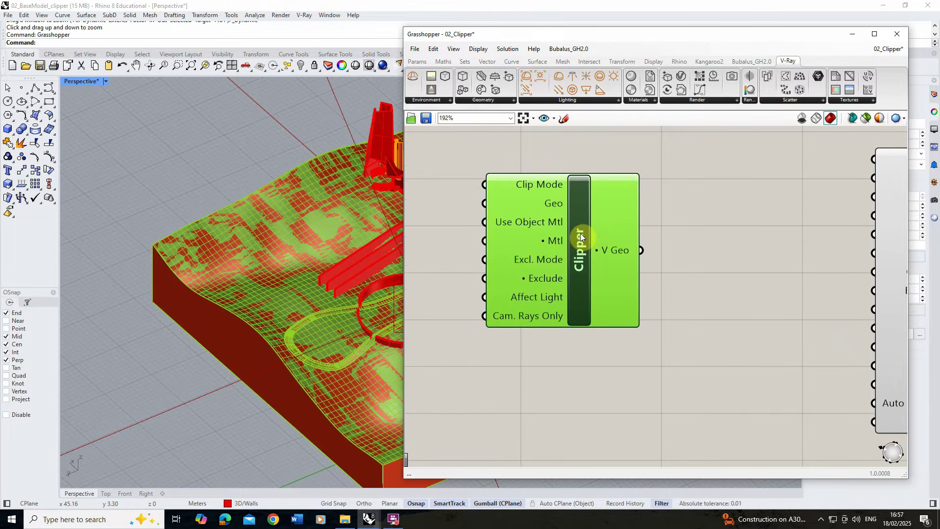
right_click(581, 238)
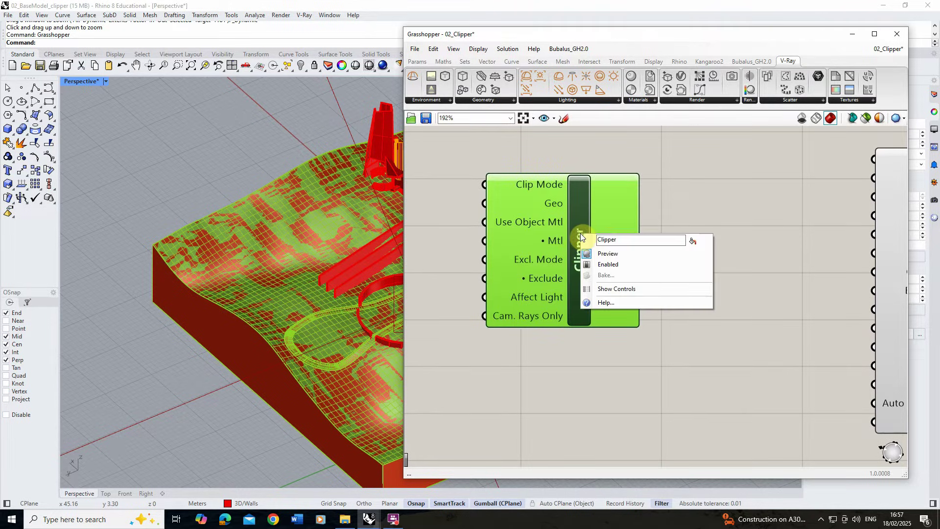
click(616, 289)
Spread out the Clipper's toggles and its Excl. Mode list so the Geo input has free space
scroll(688, 266, down, 4)
scroll(688, 267, up, 2)
drag(599, 254, 506, 274)
drag(659, 290, 572, 340)
drag(602, 321, 494, 331)
drag(544, 274, 533, 293)
drag(509, 248, 491, 268)
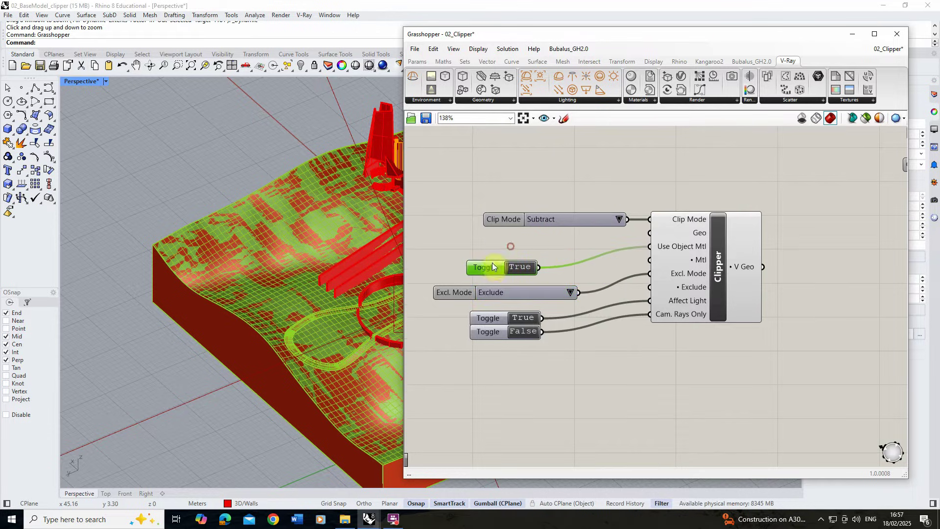
click(543, 254)
mouse_move(702, 233)
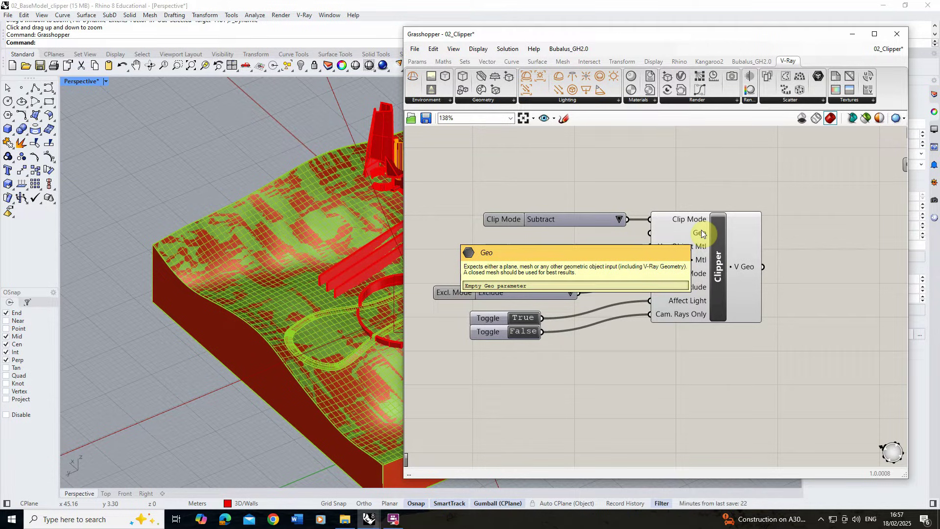
click(682, 195)
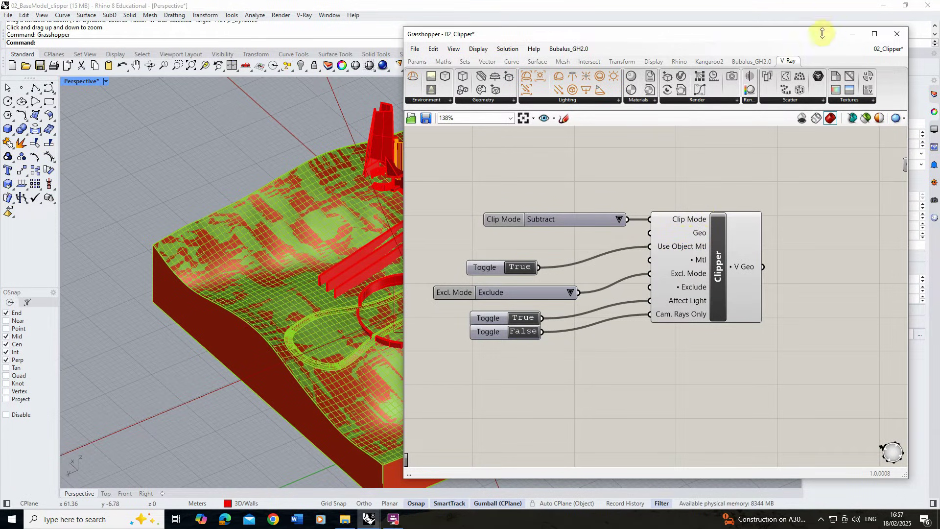
Minimise Grasshopper and draw a large solid box beside the terrain model in Rhino, taller than the terrain
click(852, 33)
scroll(588, 217, down, 4)
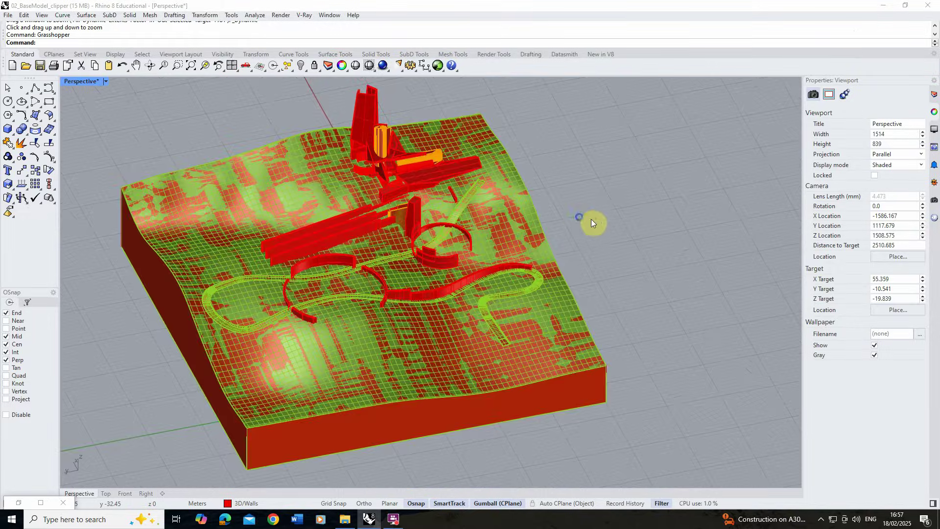
scroll(592, 222, down, 3)
right_drag(591, 222, 509, 245)
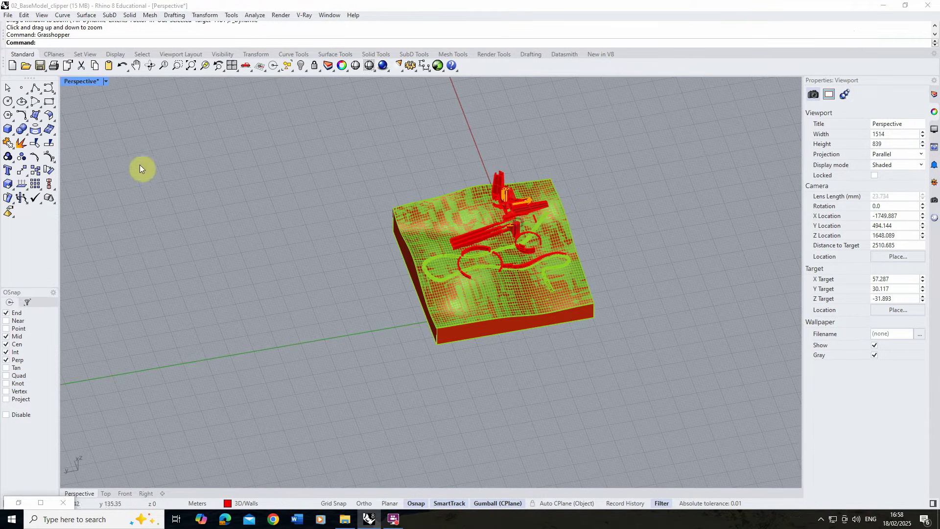
click(8, 130)
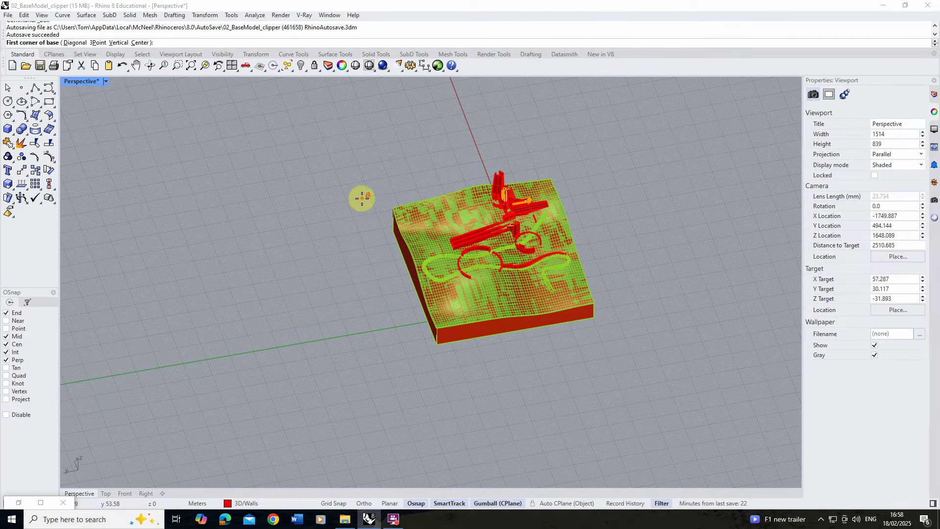
scroll(361, 197, down, 2)
click(361, 198)
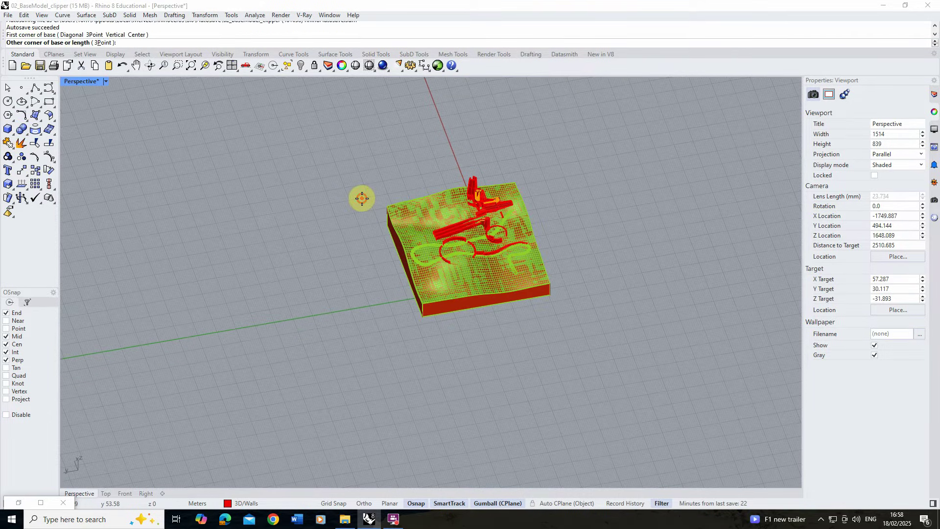
click(214, 371)
click(392, 272)
right_drag(392, 272, 366, 201)
click(325, 134)
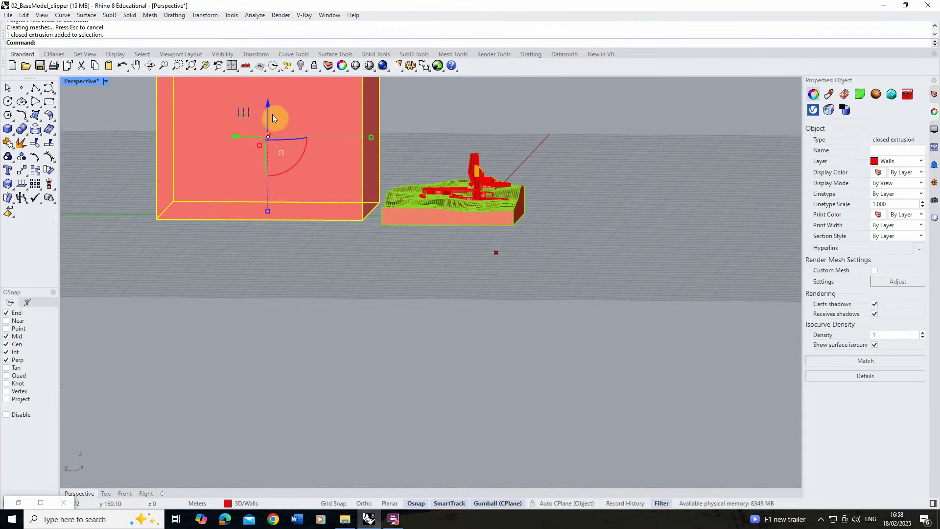
Lower the box vertically so that it extends below the terrain's base
drag(272, 113, 269, 147)
click(435, 279)
right_drag(436, 279, 373, 325)
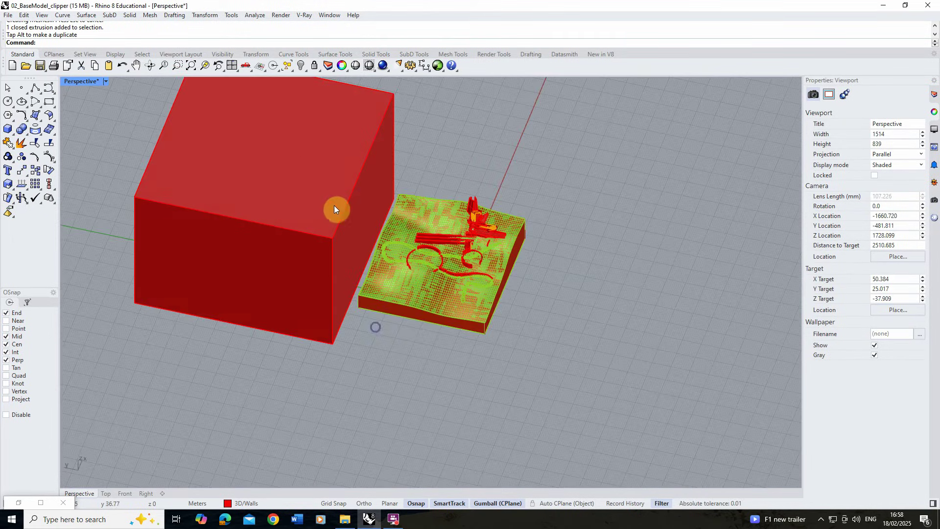
Move the box along the Y axis to overlap part of the terrain, and set the viewport display to Ghosted
click(332, 174)
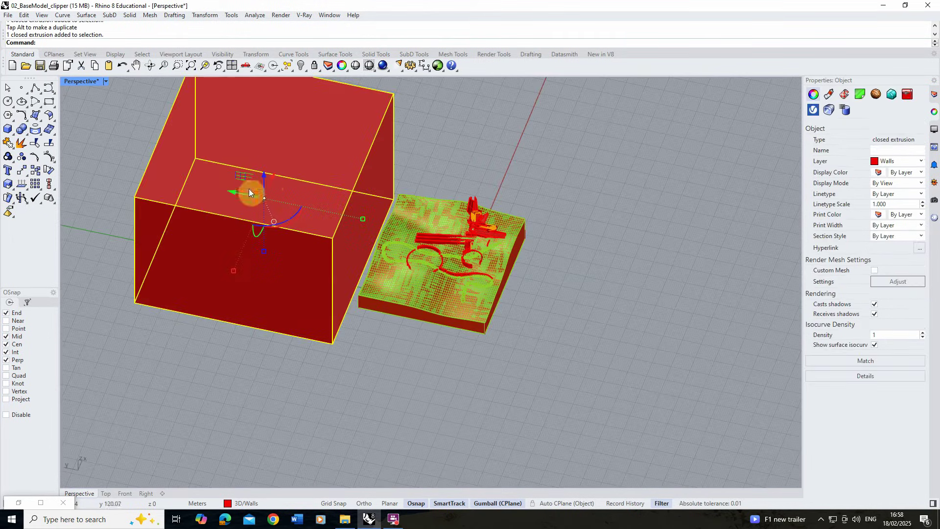
drag(242, 193, 318, 214)
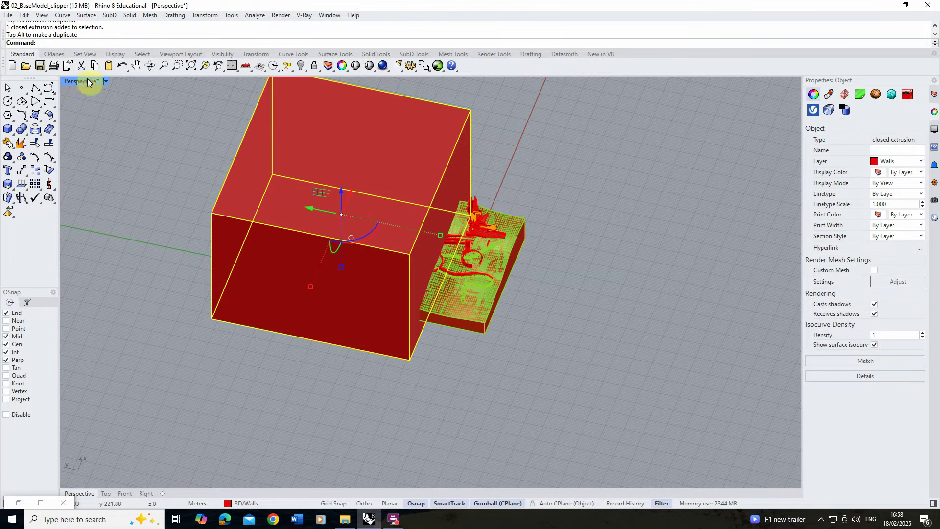
click(88, 81)
click(146, 100)
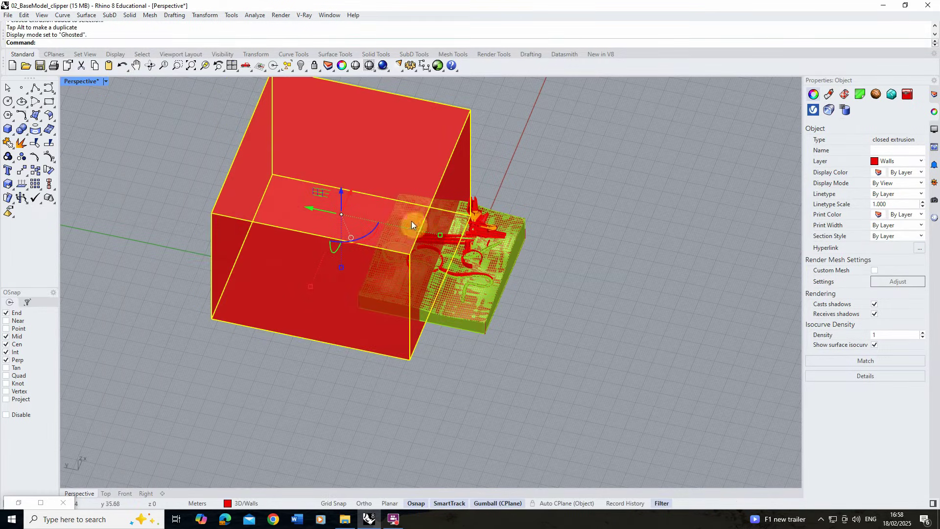
Move the box back along the Y axis until it clears the terrain, and bring Grasshopper back up
drag(311, 211, 235, 208)
click(648, 272)
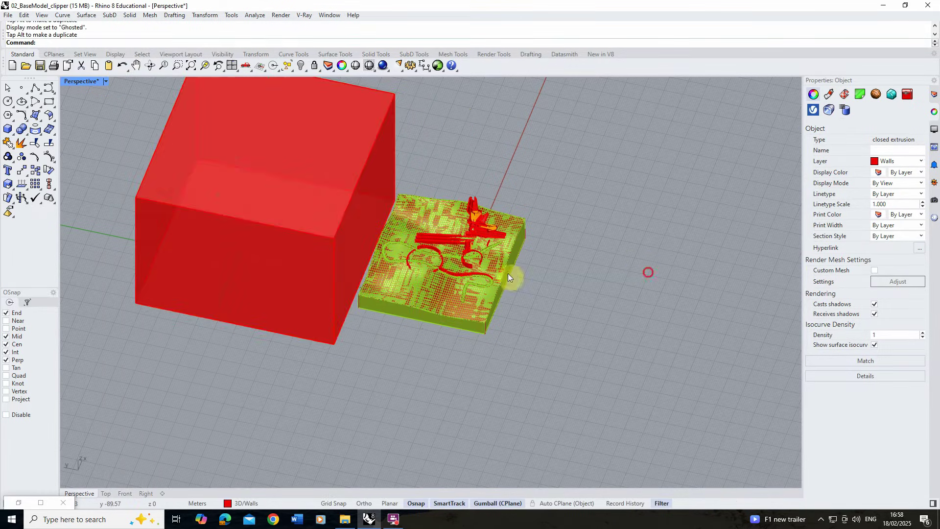
right_drag(422, 264, 435, 198)
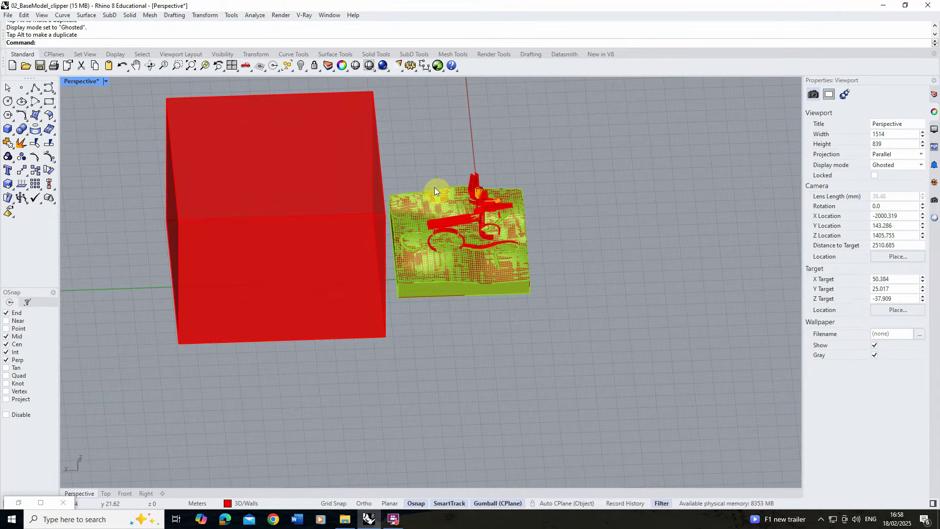
text(Grasshopper)
key(Return)
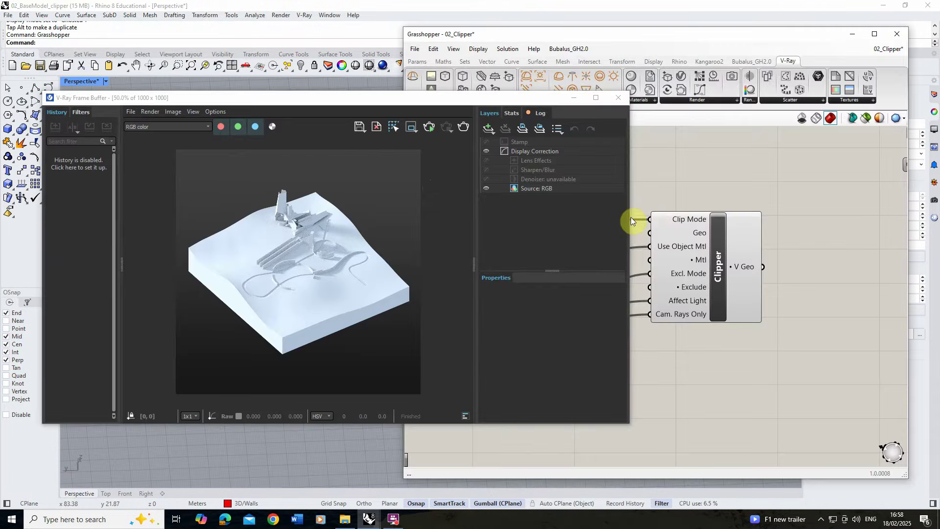
Minimise the frame buffer and add a Brep parameter near the Clipper component's inputs
click(573, 98)
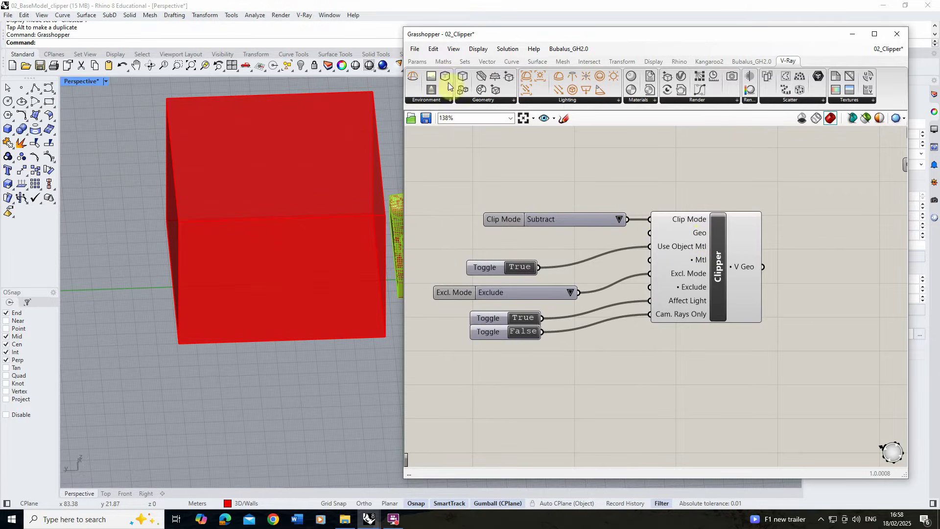
click(416, 61)
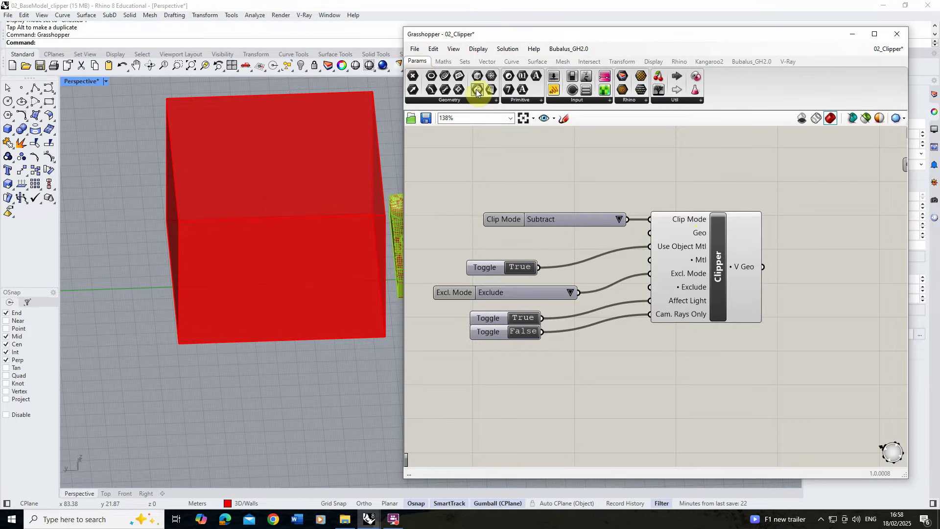
drag(475, 89, 434, 170)
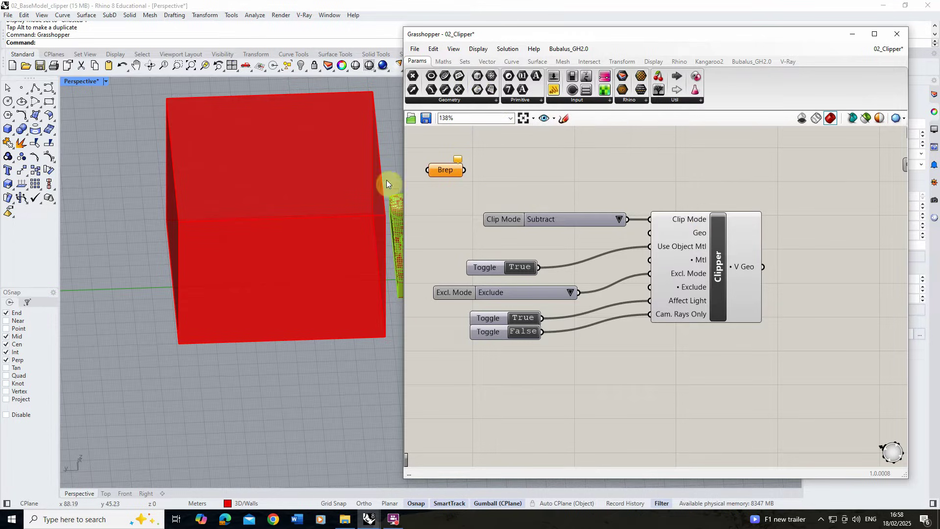
Reference the large red Rhino box in the Brep parameter and wire it to the Clipper's Geo input
click(310, 189)
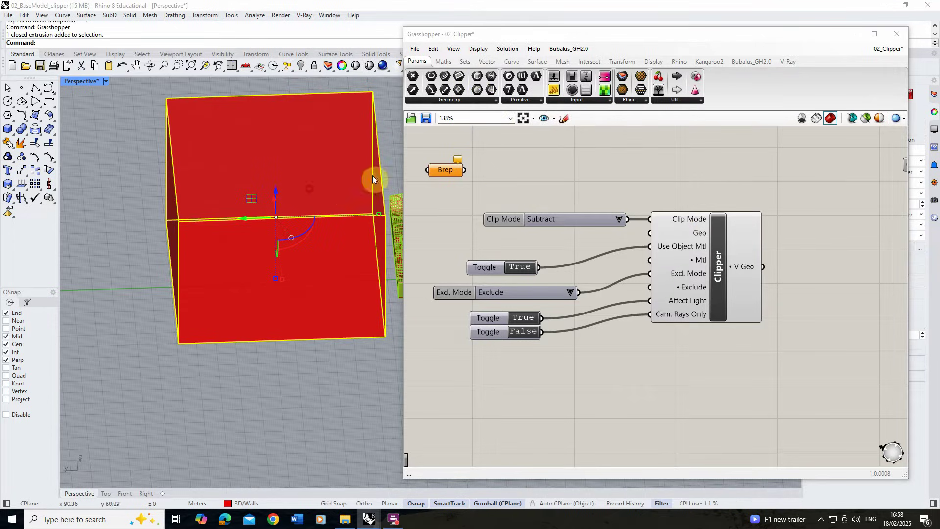
right_click(445, 171)
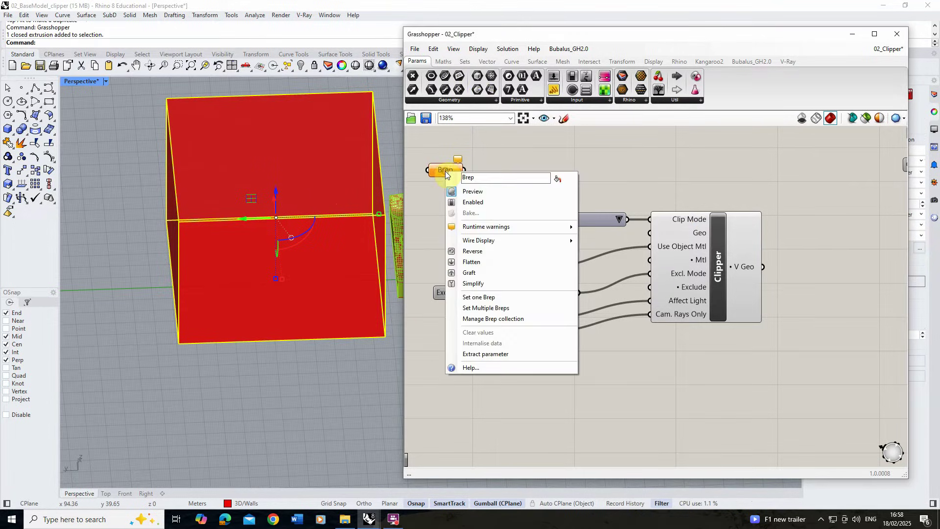
click(484, 299)
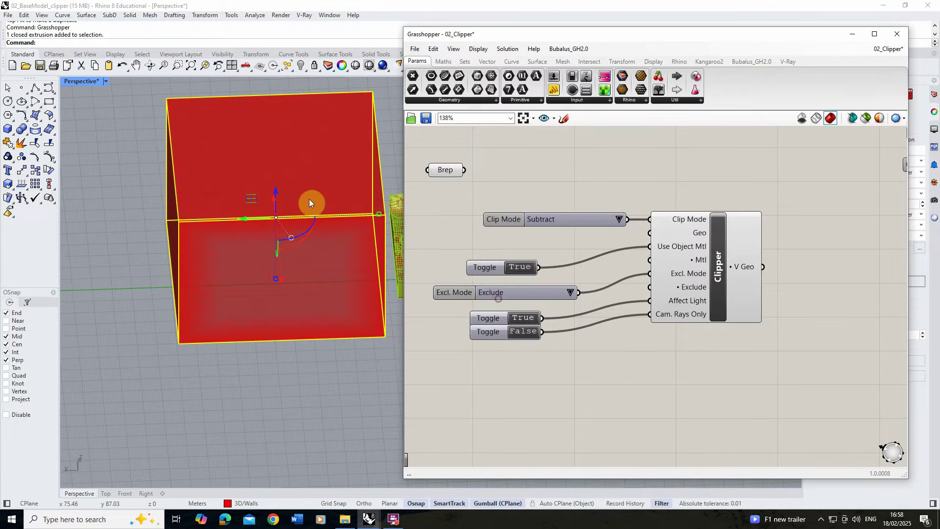
click(268, 194)
mouse_move(446, 172)
mouse_down()
mouse_move(607, 252)
mouse_move(649, 233)
mouse_up()
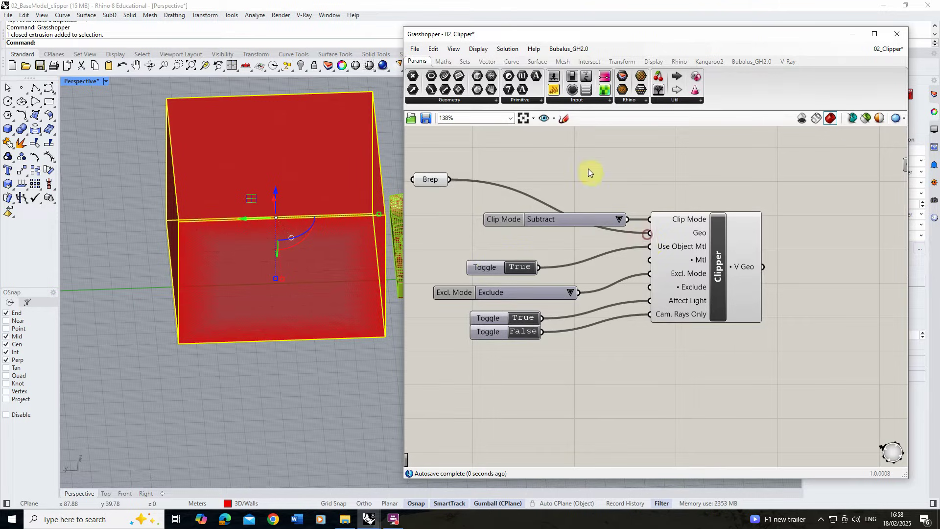
Start an interactive render from the V-Ray Render component
scroll(485, 202, down, 3)
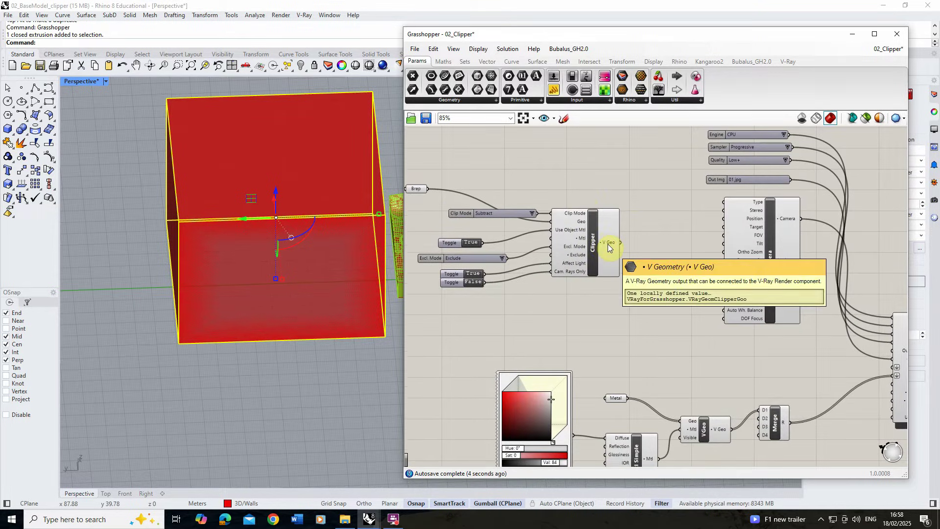
click(709, 435)
scroll(604, 303, down, 2)
drag(654, 396, 654, 392)
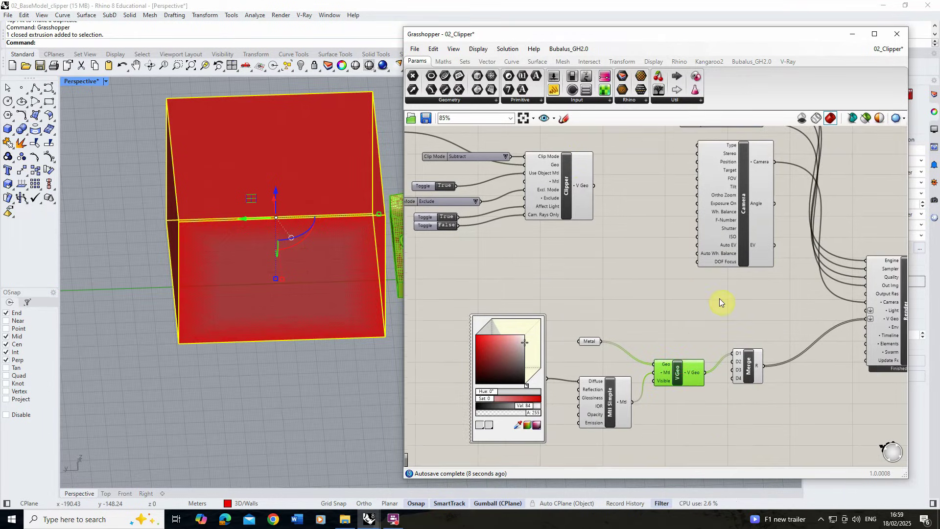
scroll(803, 289, down, 2)
right_click(794, 293)
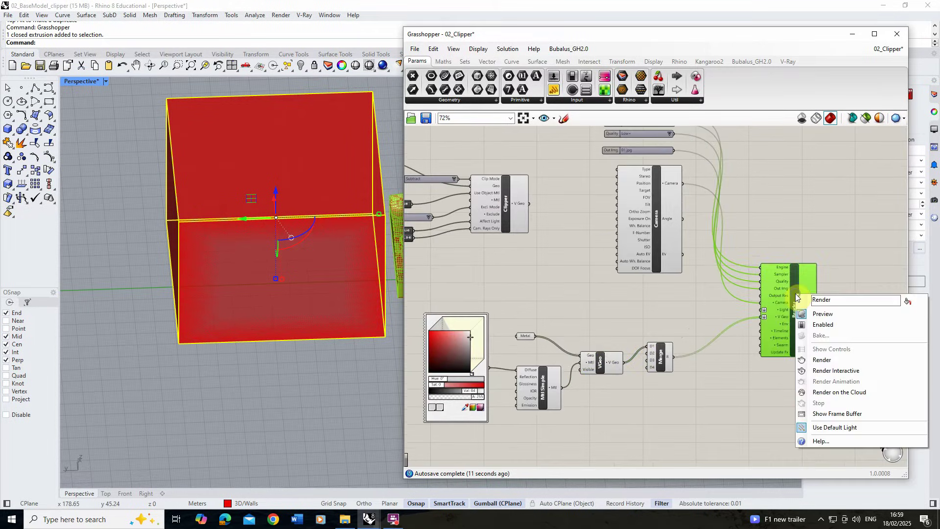
click(834, 371)
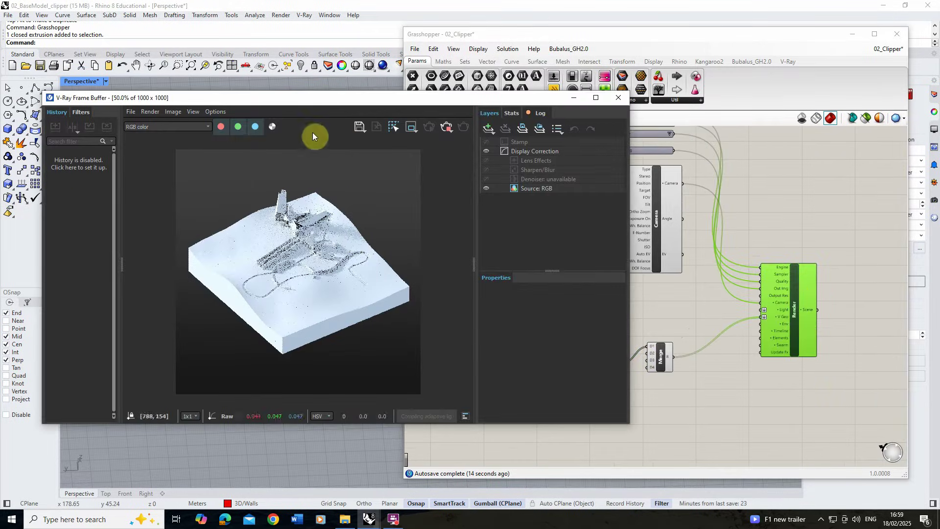
Shrink the frame buffer, hide its layers and history sections, and arrange it side by side with the Grasshopper window
click(608, 43)
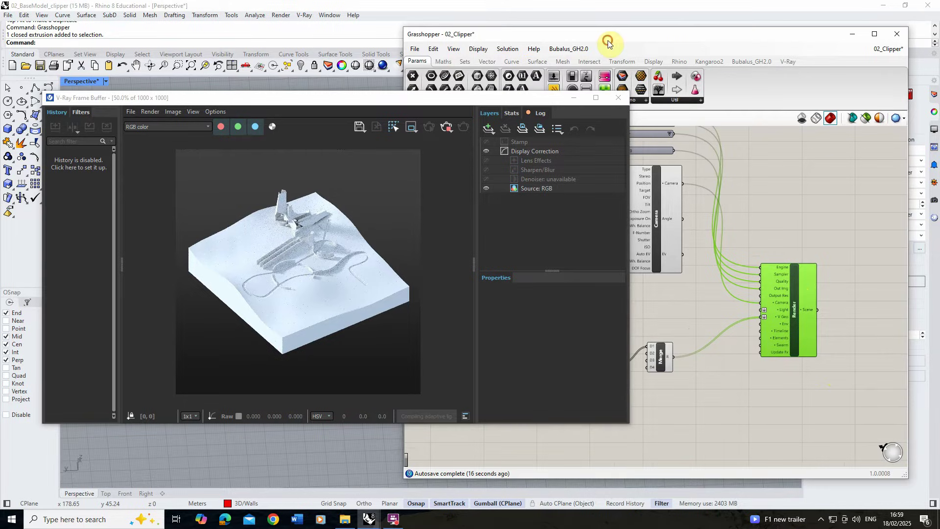
drag(631, 132, 459, 147)
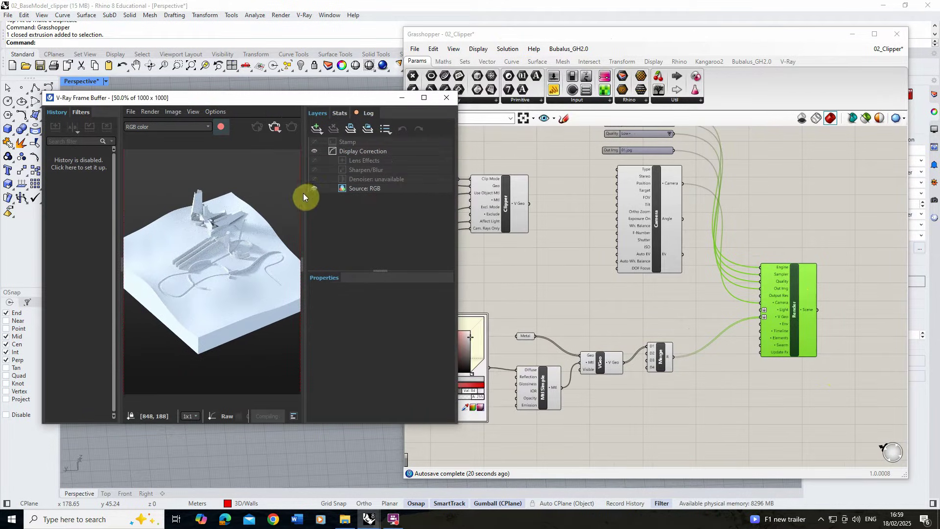
drag(306, 195, 454, 201)
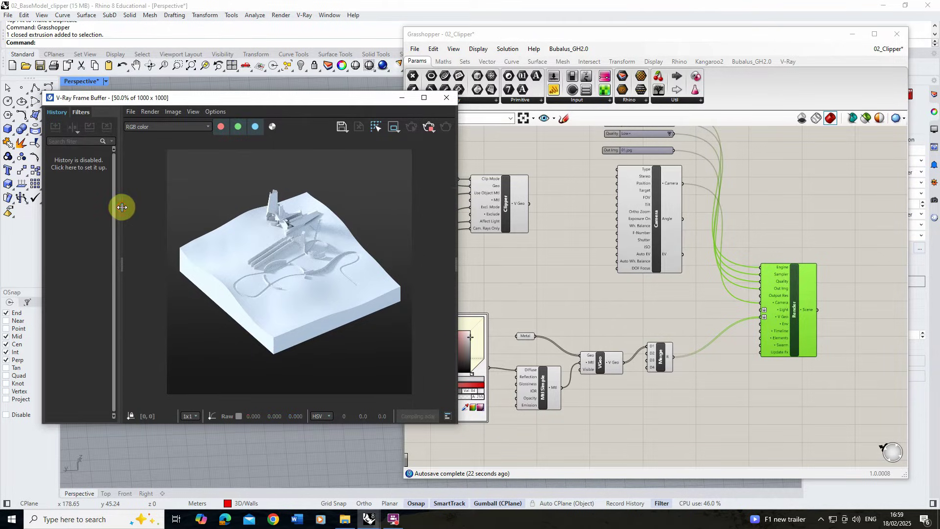
drag(119, 206, 73, 209)
drag(238, 101, 199, 90)
scroll(185, 263, up, 3)
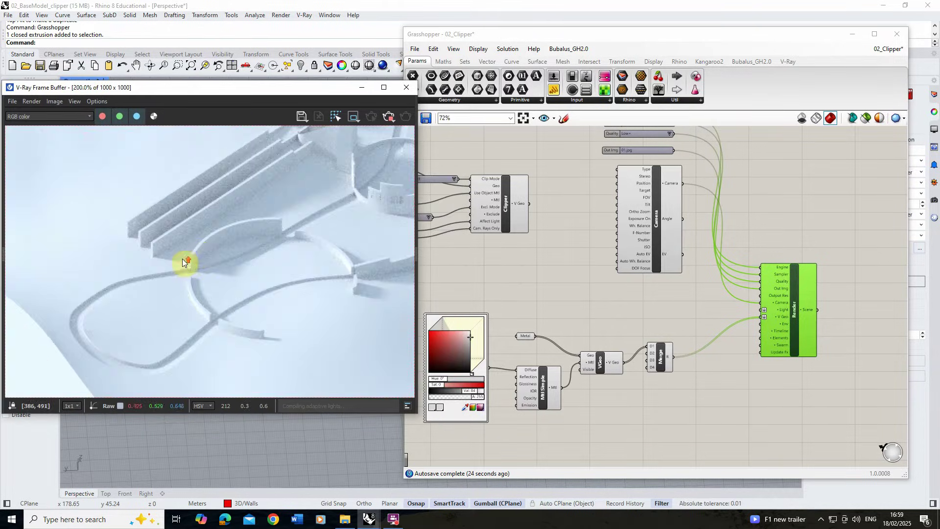
scroll(199, 251, down, 3)
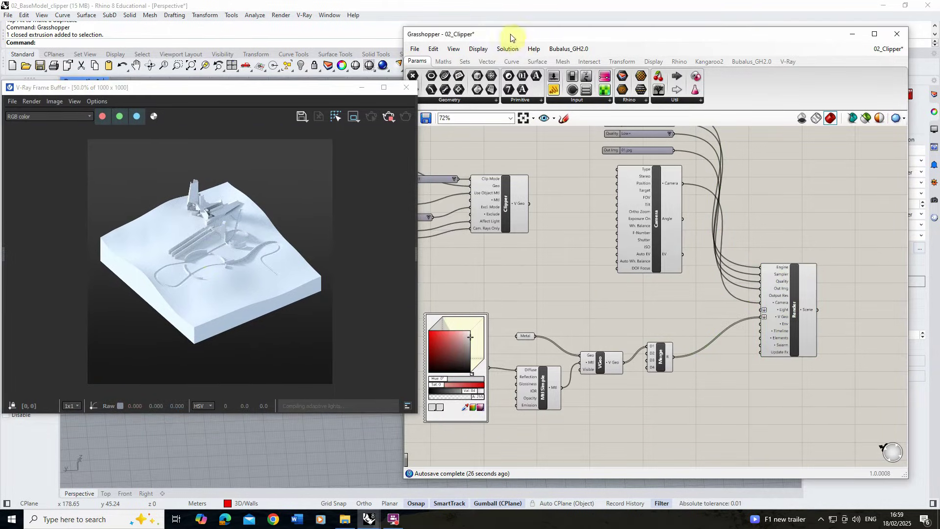
drag(510, 35, 533, 35)
Add a new Merge component below the Clipper and delete the old one between VGeo and Render
scroll(609, 348, up, 3)
scroll(606, 354, down, 3)
click(642, 326)
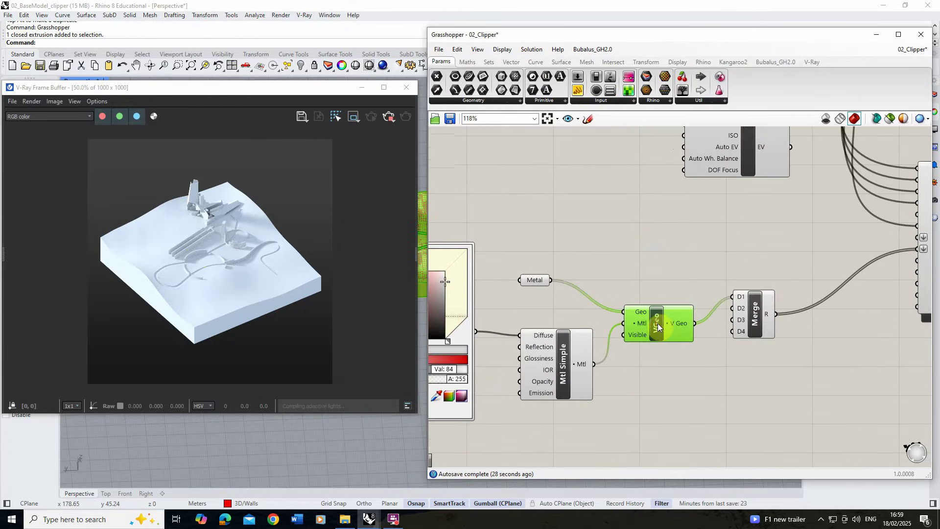
scroll(641, 327, down, 2)
click(839, 274)
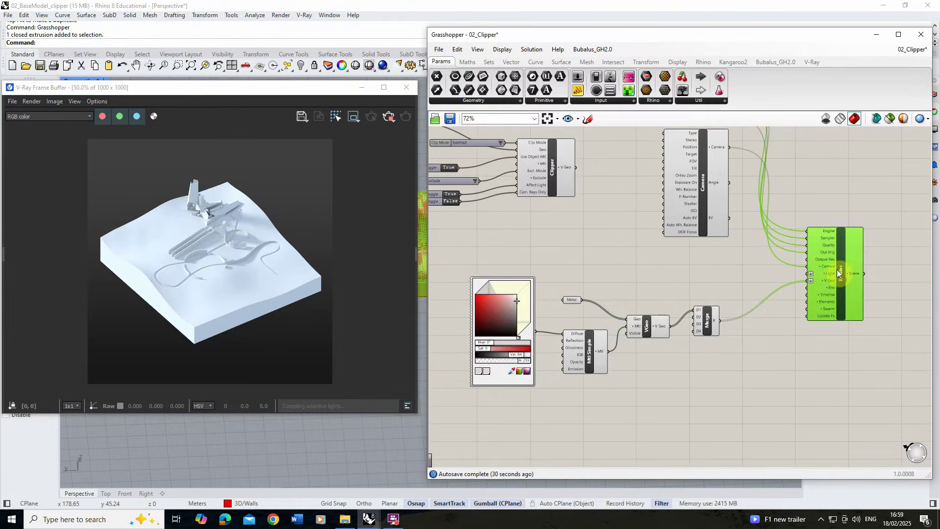
drag(707, 327, 710, 305)
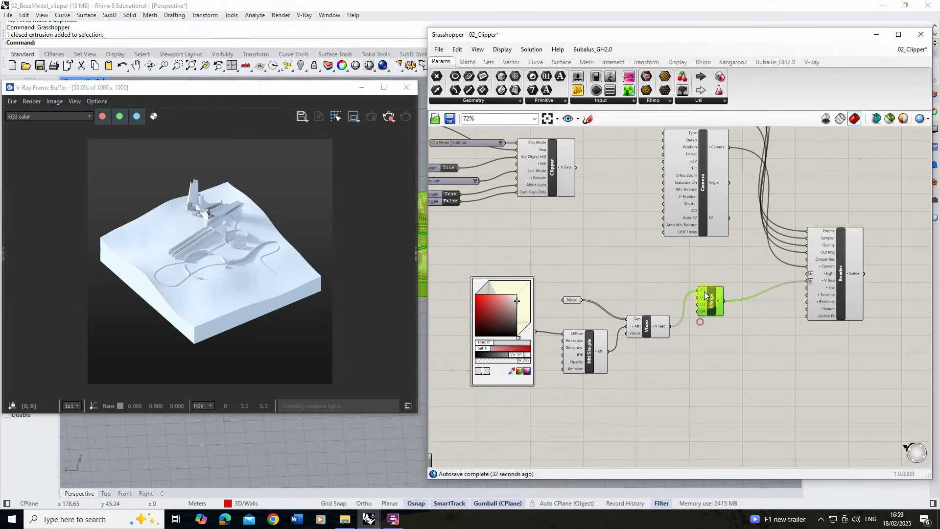
double_click(635, 261)
text(merg)
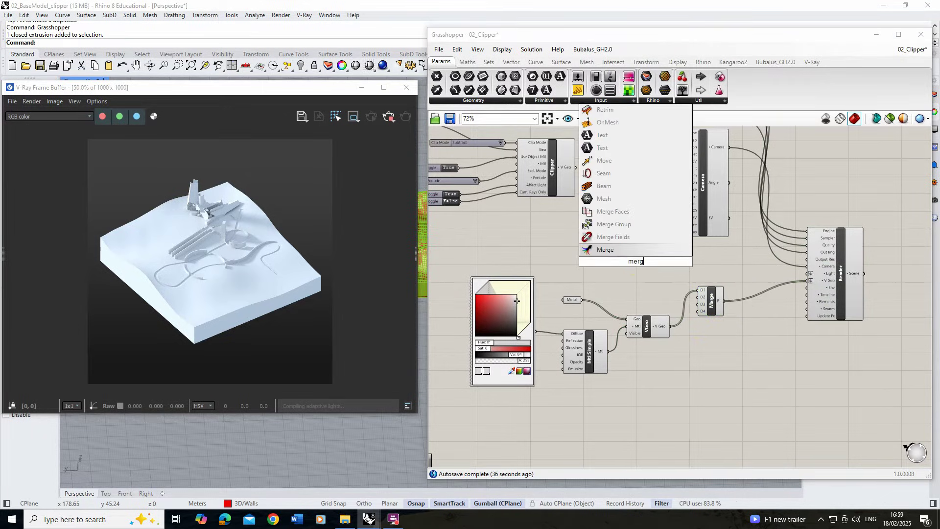
click(612, 249)
click(712, 304)
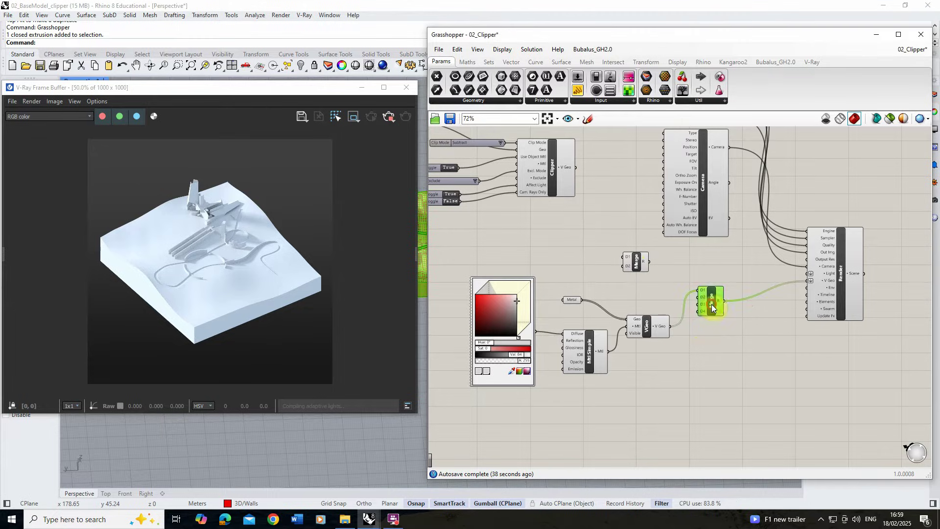
key(Delete)
Wire the Clipper to D1 and VGeo to D2 of the Merge component, and its result to Render's V Geo input
drag(669, 326, 807, 281)
drag(578, 169, 652, 257)
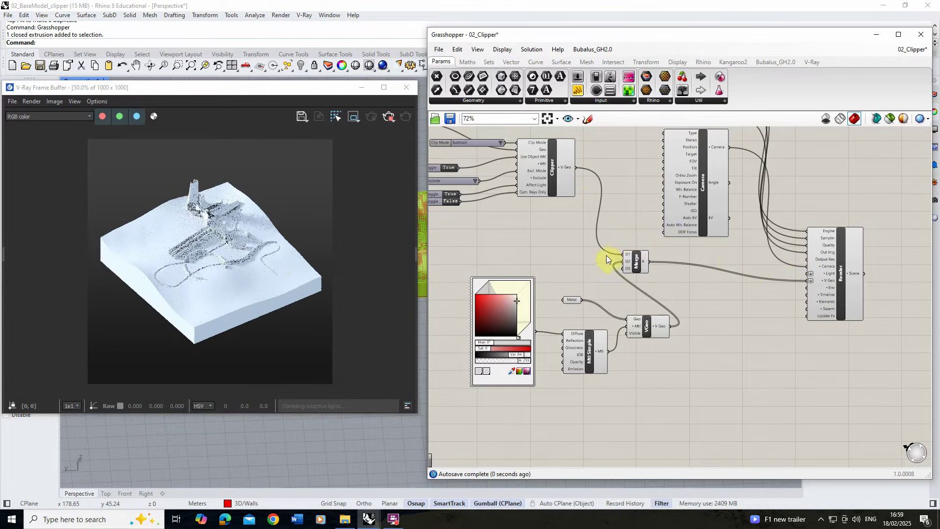
scroll(705, 256, up, 2)
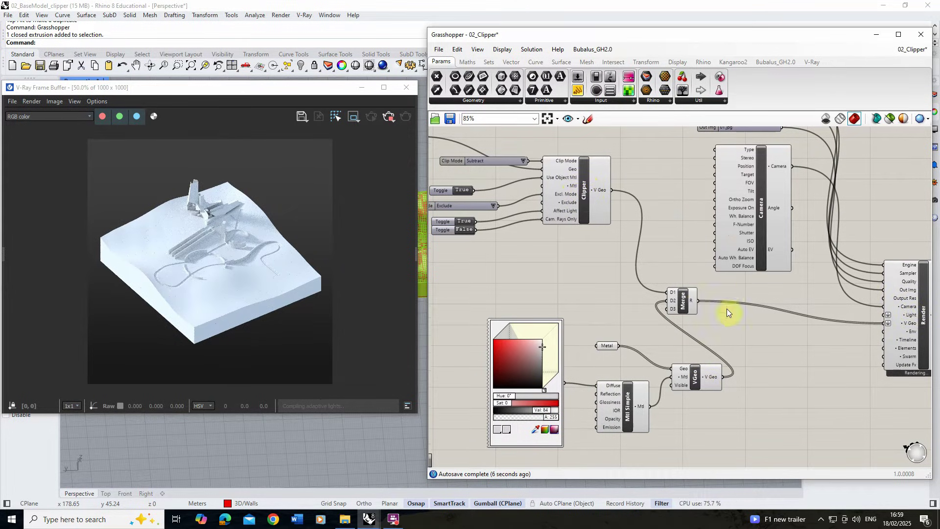
click(688, 306)
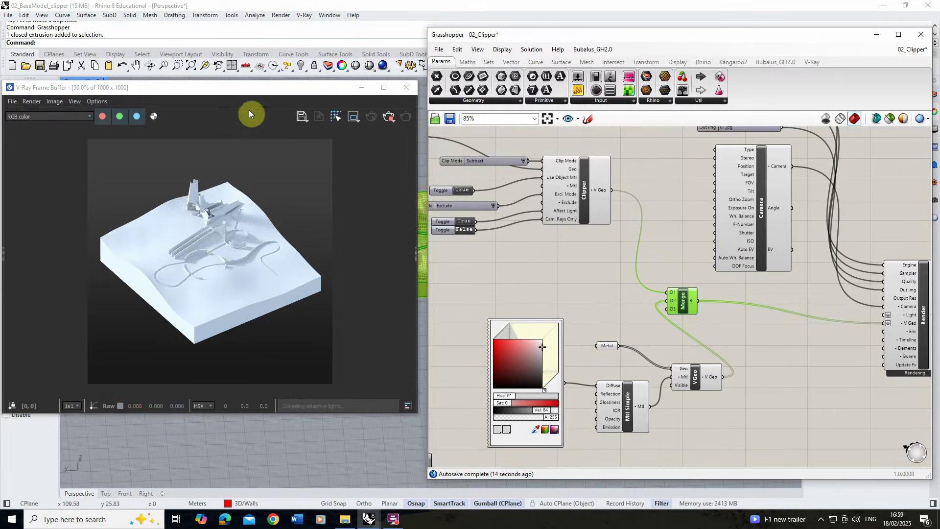
Move the frame buffer off the Rhino viewport and test-shift the box along the Y axis, ending clear of the terrain
drag(251, 87, 717, 59)
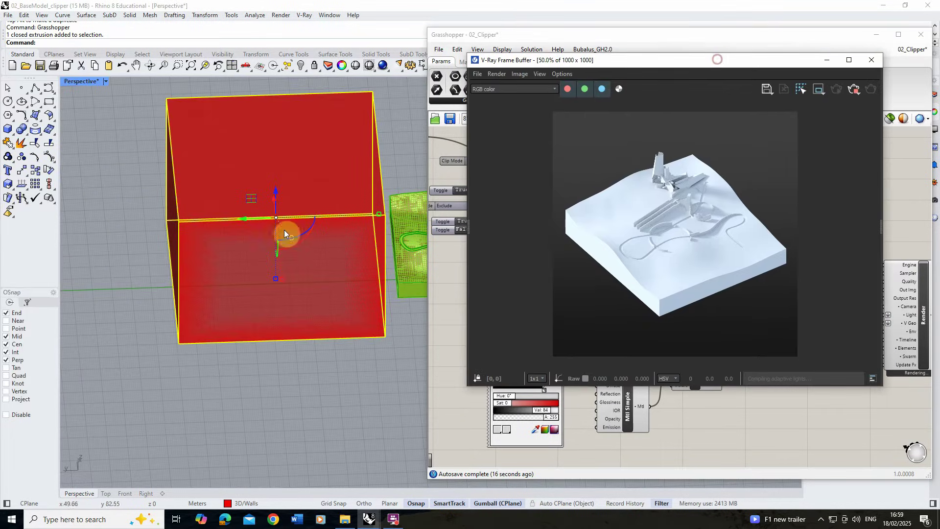
right_drag(152, 252, 279, 284)
mouse_move(97, 215)
mouse_down()
mouse_move(217, 236)
mouse_move(109, 216)
mouse_up()
right_drag(110, 217, 269, 337)
drag(121, 265, 118, 259)
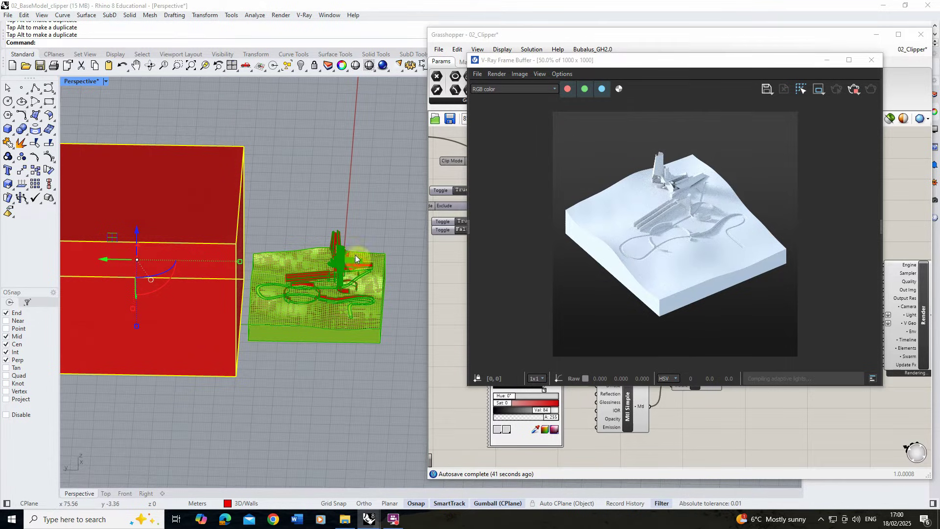
Stop the interactive render and put the frame buffer away
drag(597, 63, 264, 84)
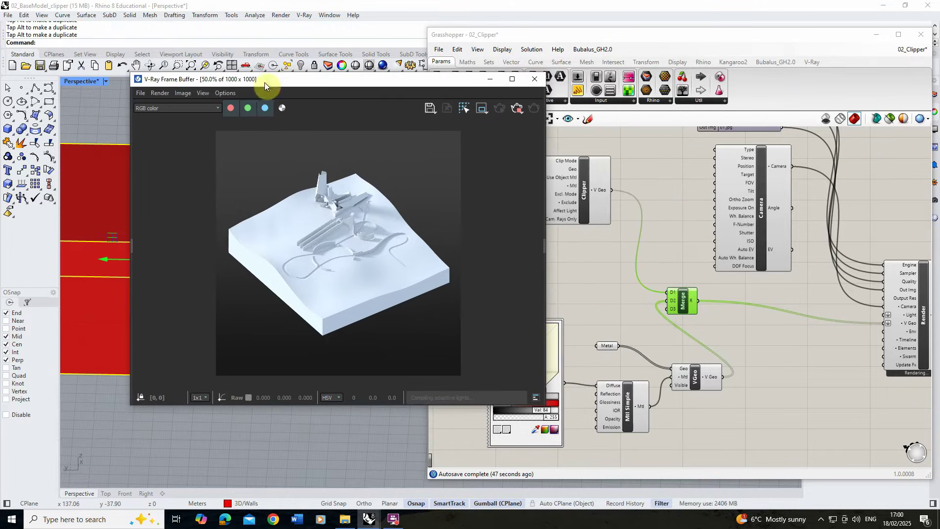
click(567, 260)
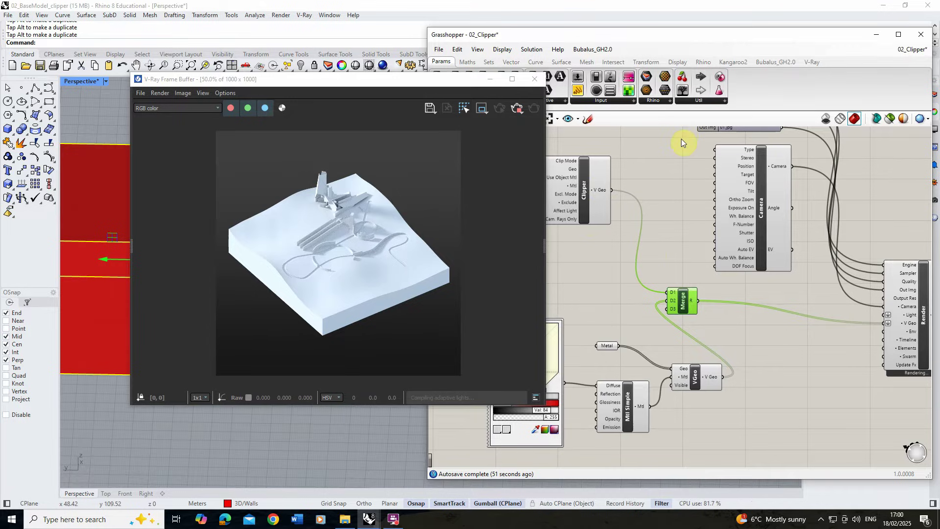
click(517, 108)
click(524, 81)
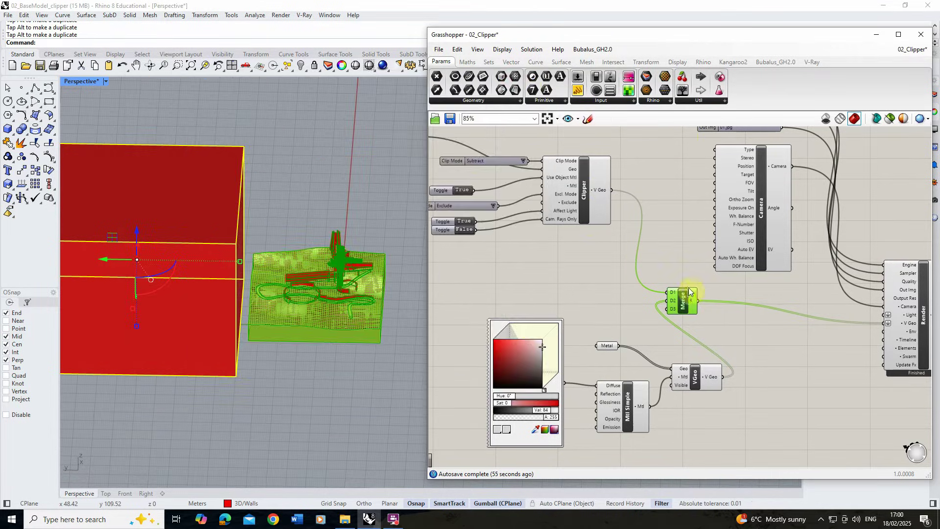
Rearrange the Clipper's inputs, aligning Brep with the Geo input and raising the Clip Mode selector above it
scroll(502, 186, up, 4)
drag(501, 186, 491, 231)
drag(605, 219, 607, 186)
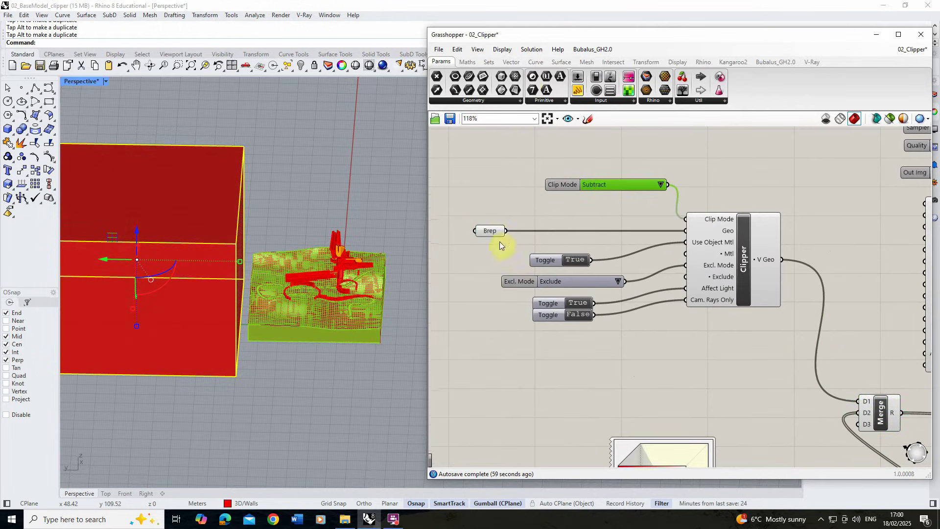
click(489, 230)
Add a Move component and wire it between the Brep parameter and the Clipper's Geo input
click(509, 171)
double_click(507, 177)
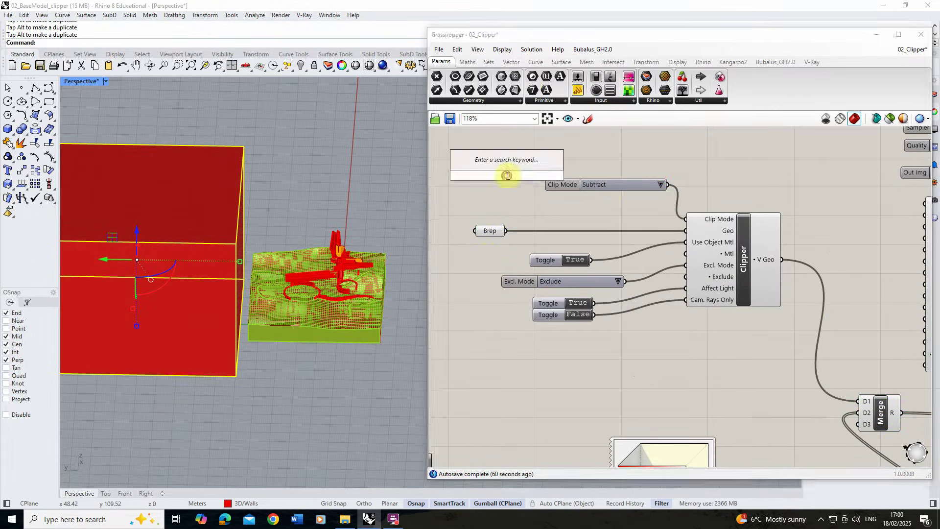
text(move)
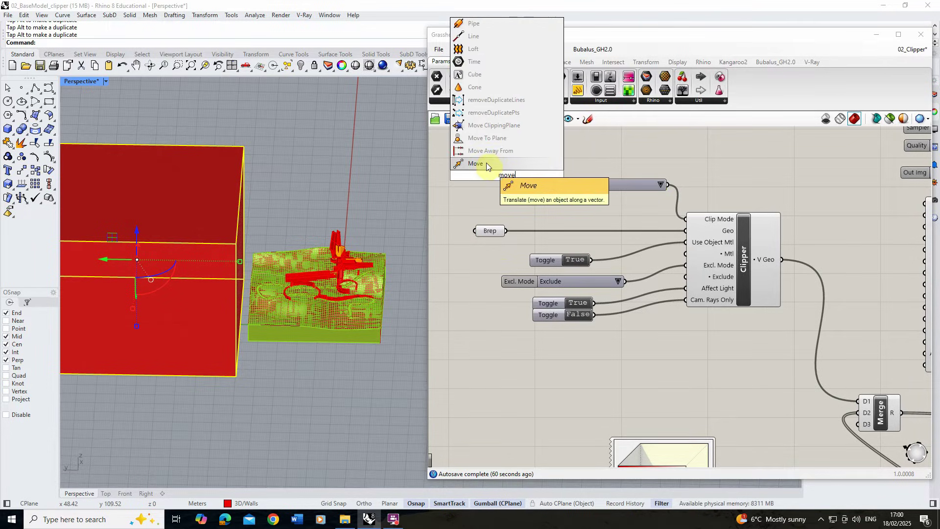
key(Return)
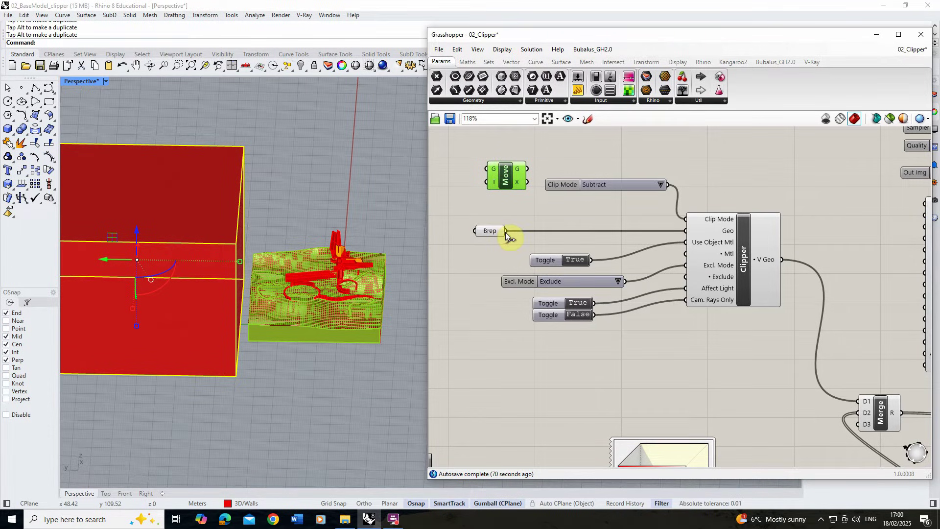
drag(505, 231, 681, 230)
scroll(662, 227, down, 2)
drag(562, 208, 624, 249)
Examine the Move component's box preview against the original box and the terrain in the Rhino viewport
scroll(269, 168, down, 3)
right_drag(270, 168, 355, 222)
scroll(351, 243, up, 3)
scroll(598, 239, up, 2)
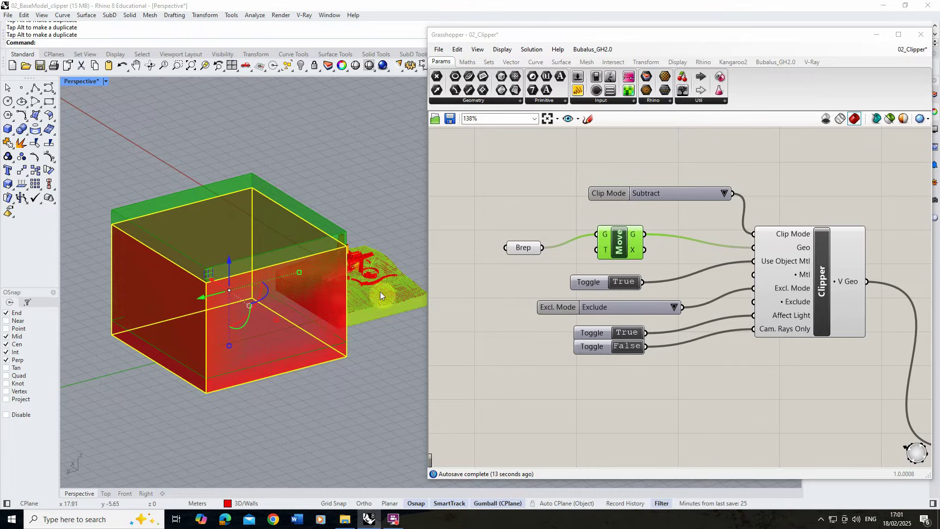
scroll(343, 295, down, 3)
scroll(169, 273, up, 3)
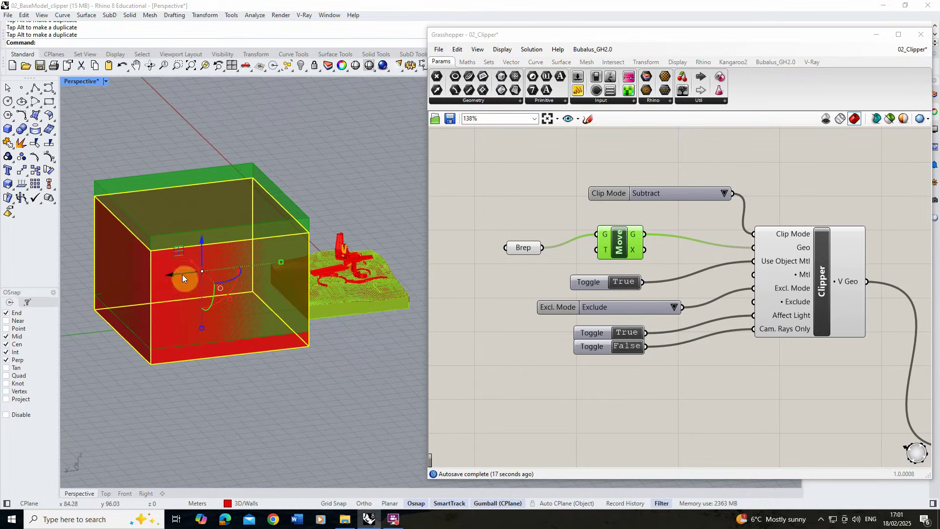
Try moving the original box toward the terrain in the Rhino viewport, and undo that move
drag(182, 274, 233, 278)
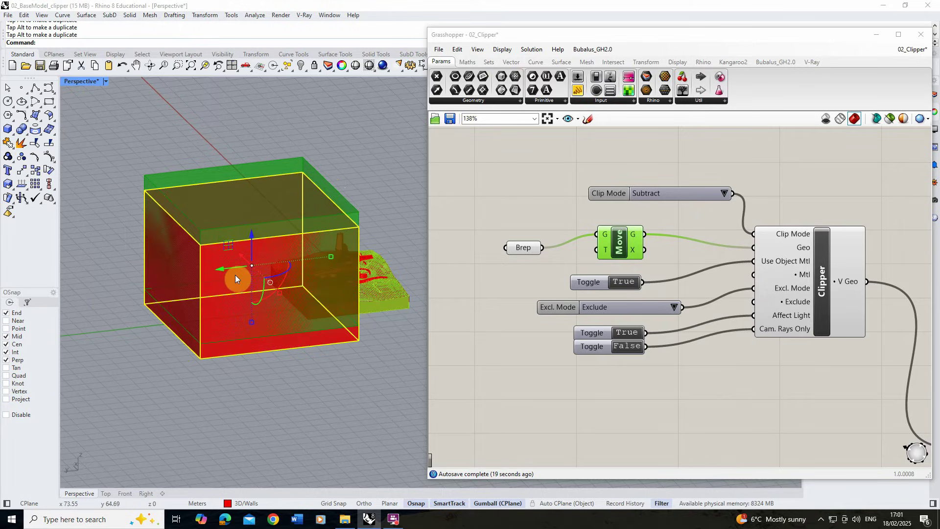
key(ctrl+z)
Add a Construct Point component below the Brep parameter and wire its Pt output to the Move component's T input
drag(526, 252, 524, 248)
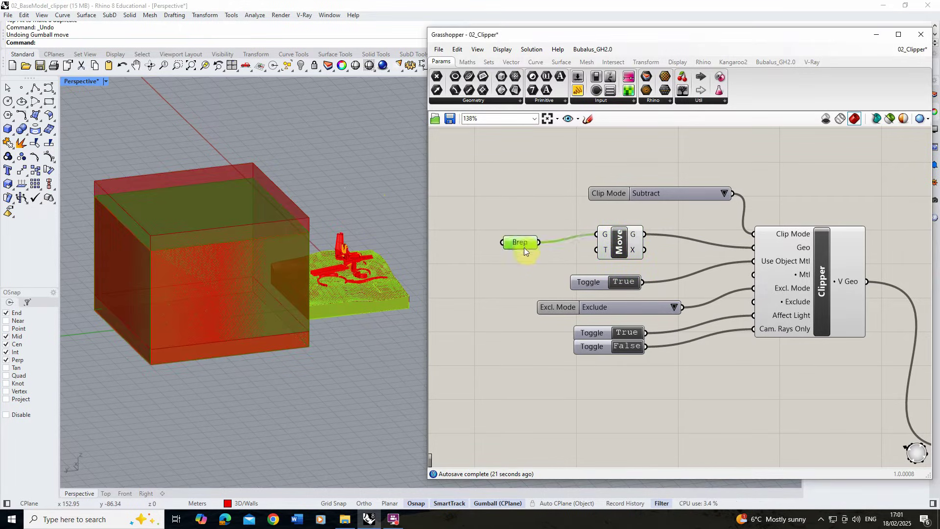
click(511, 61)
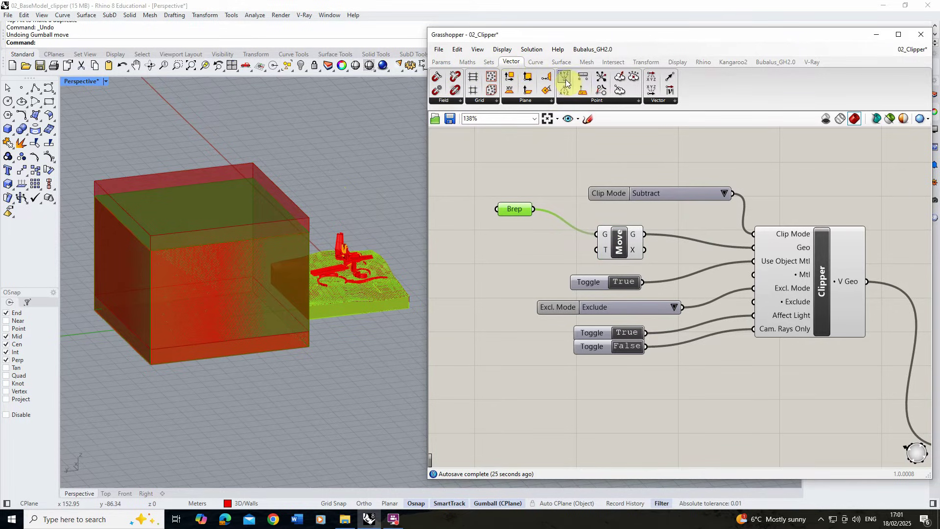
drag(530, 249, 596, 250)
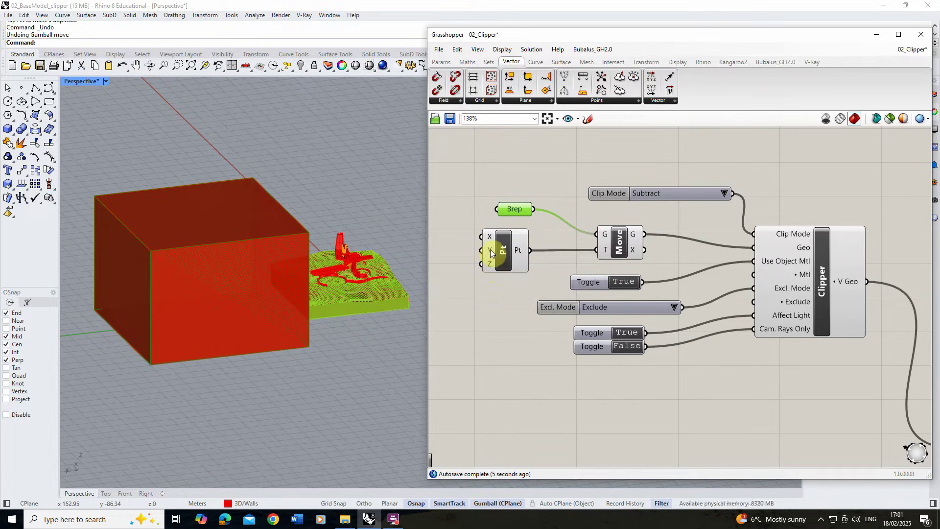
drag(497, 250, 514, 257)
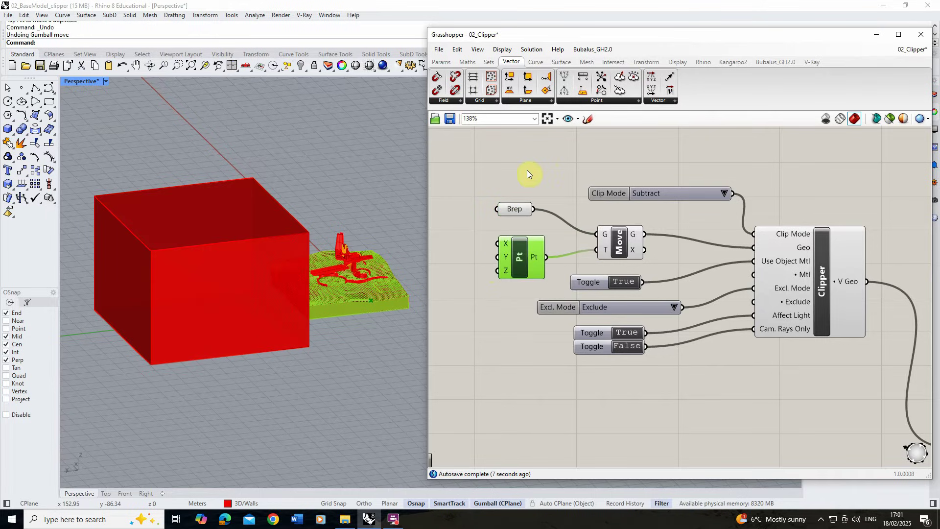
Add a Number Slider to the canvas above the Brep parameter
click(440, 62)
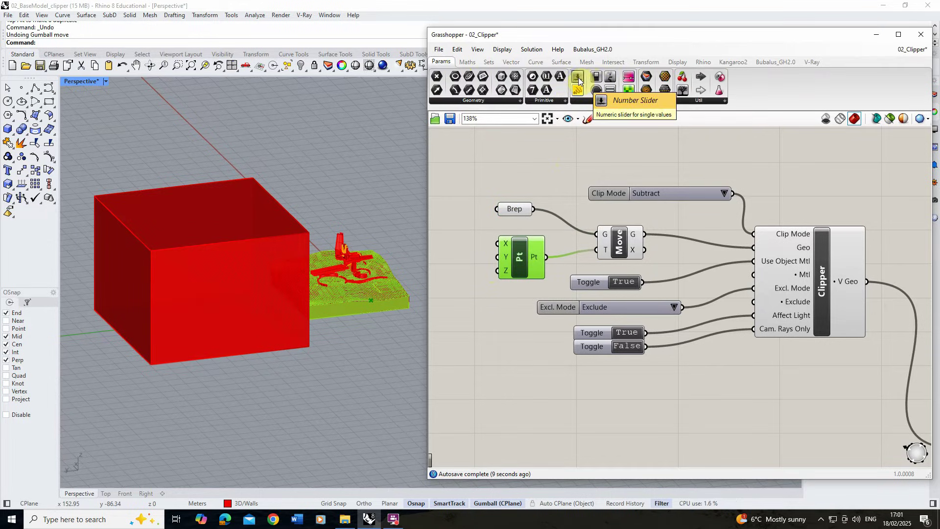
drag(579, 81, 477, 177)
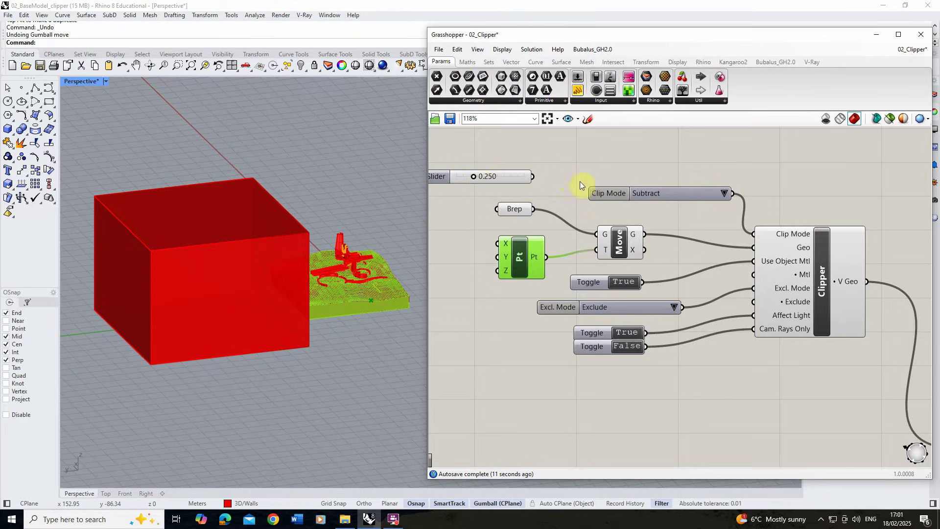
scroll(453, 163, up, 2)
click(550, 186)
Configure the slider for integers with a minimum of -100, a maximum of 100 and a value of -26
right_click(550, 186)
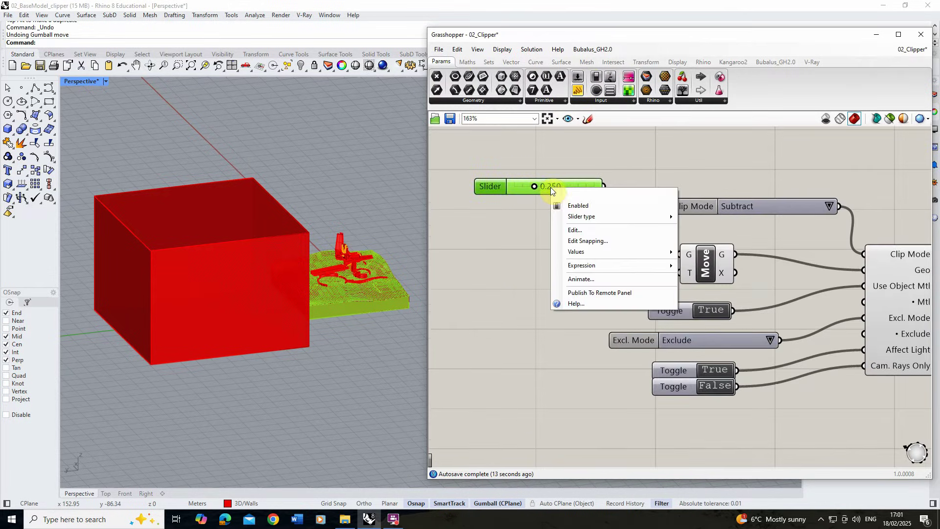
click(575, 231)
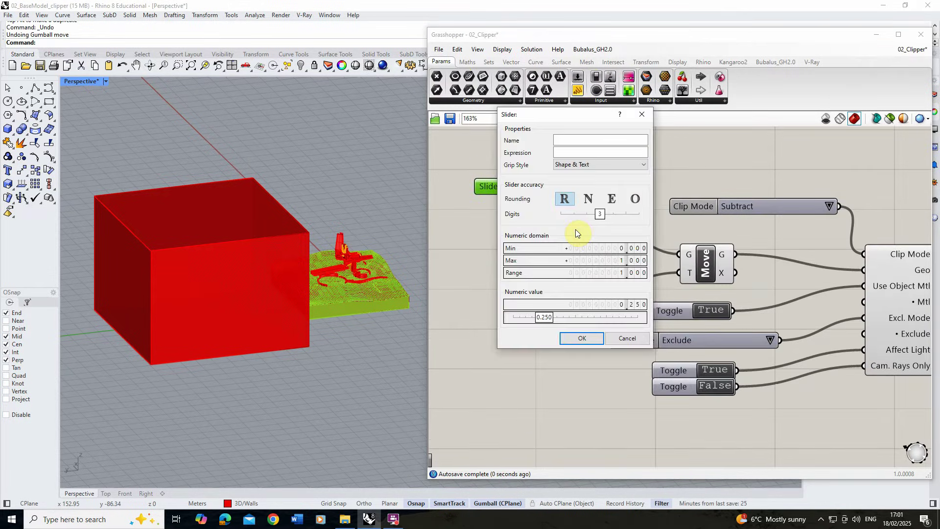
double_click(620, 259)
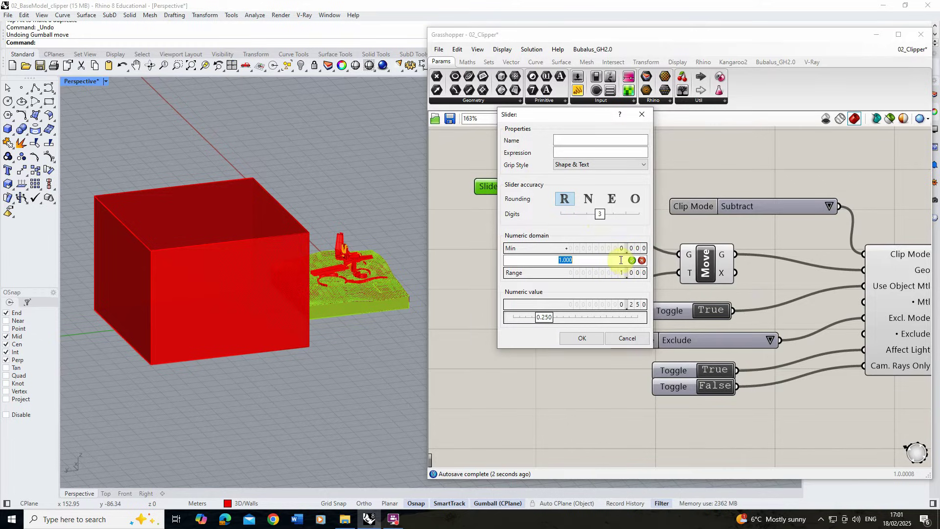
text(1)
key(Return)
double_click(621, 247)
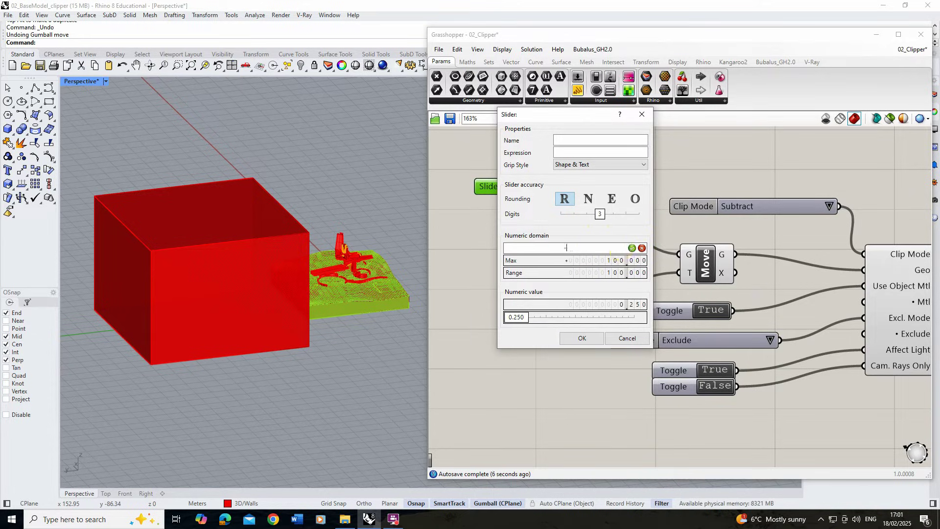
click(632, 248)
click(588, 199)
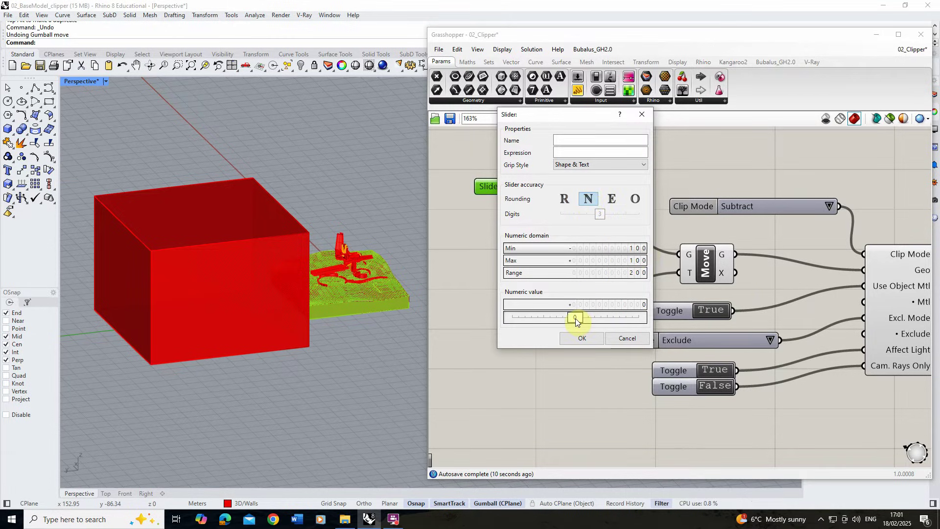
drag(584, 319, 559, 318)
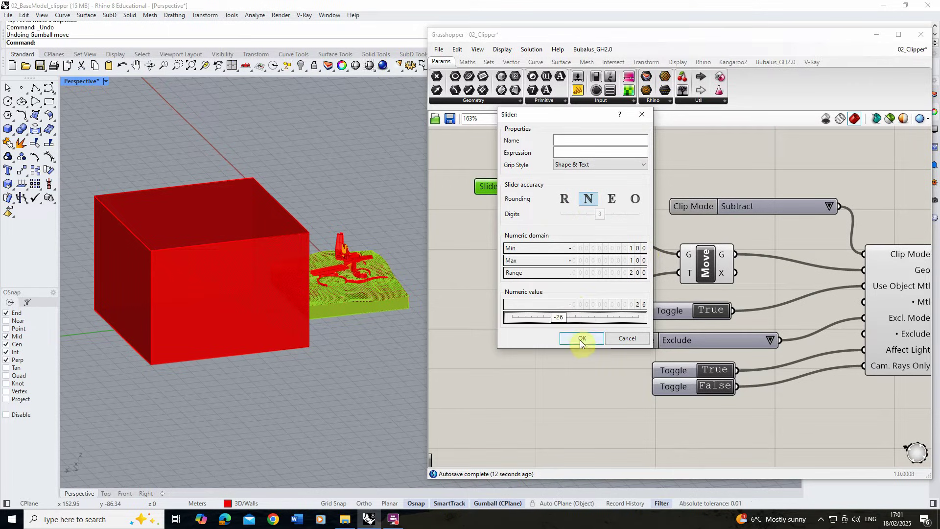
click(580, 338)
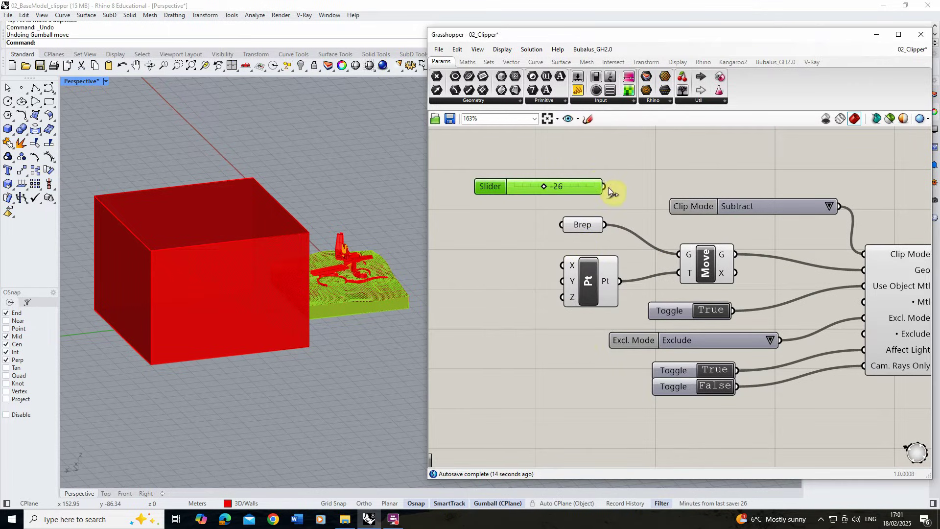
Wire the slider into the point component's Y input and set it to -1
drag(614, 197, 573, 282)
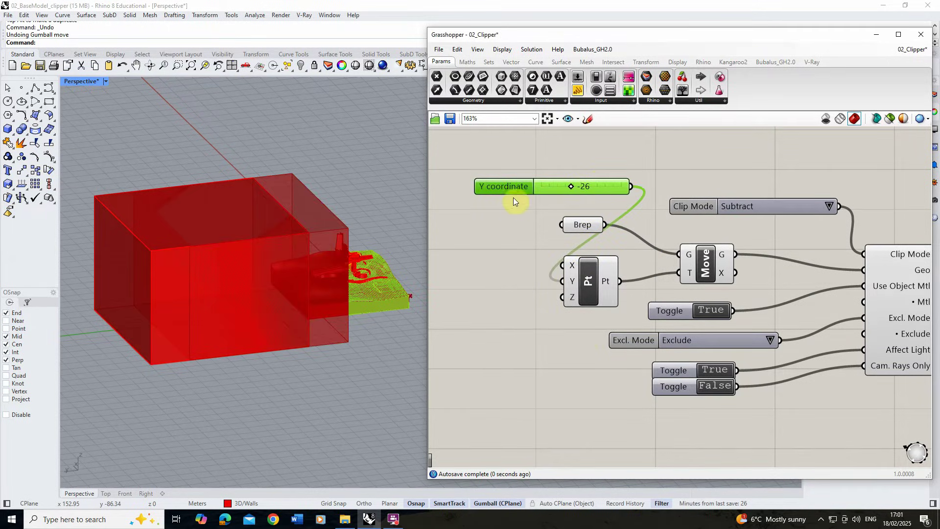
mouse_move(575, 190)
mouse_down()
mouse_move(591, 189)
mouse_move(542, 190)
mouse_move(580, 191)
mouse_up()
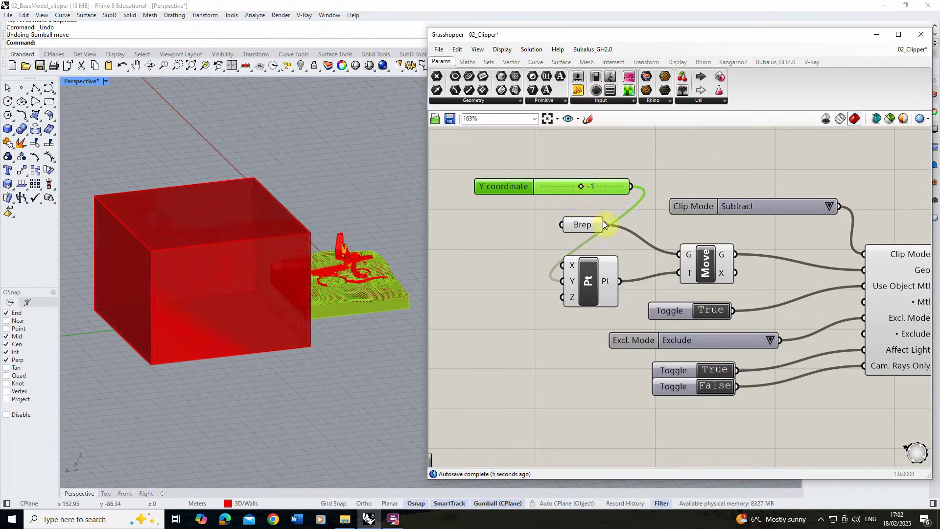
Start an interactive render from the Render component and arrange the frame buffer and the Grasshopper window side by side
scroll(653, 244, down, 2)
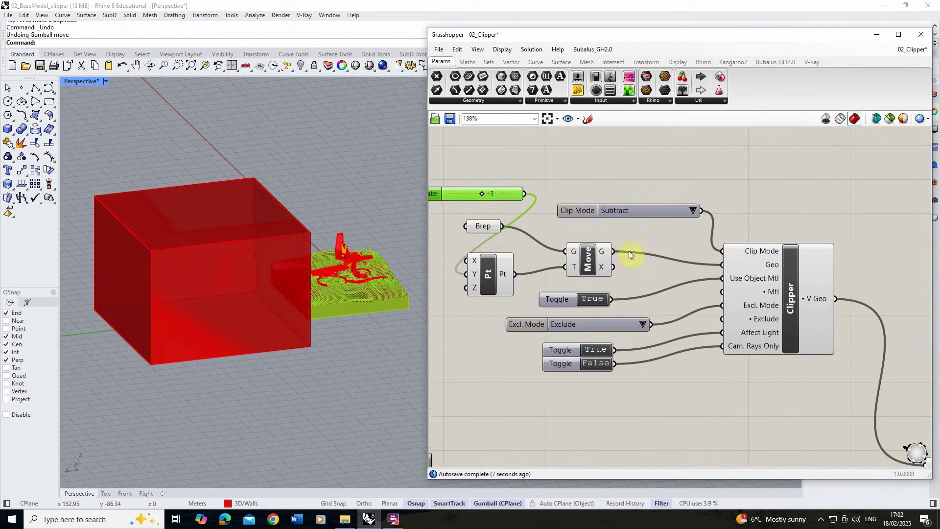
scroll(593, 220, down, 2)
scroll(518, 195, down, 2)
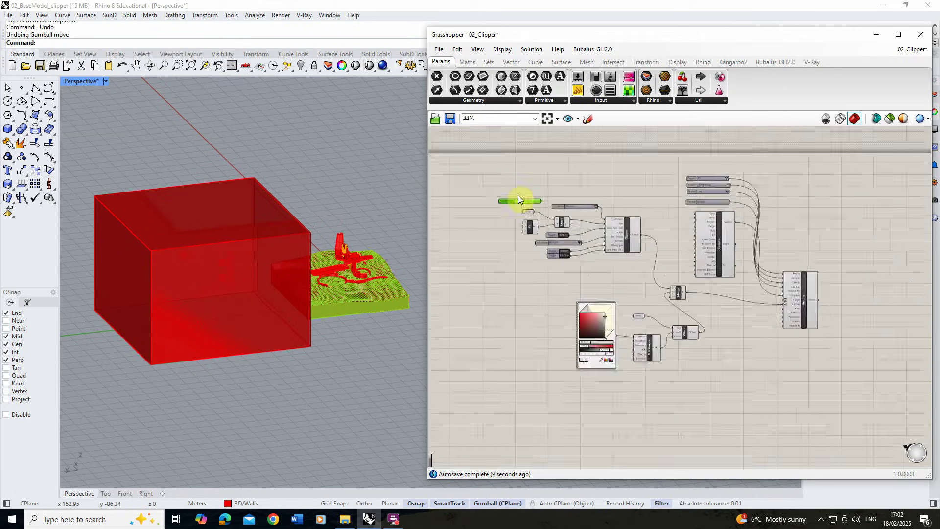
scroll(748, 281, up, 3)
right_click(757, 274)
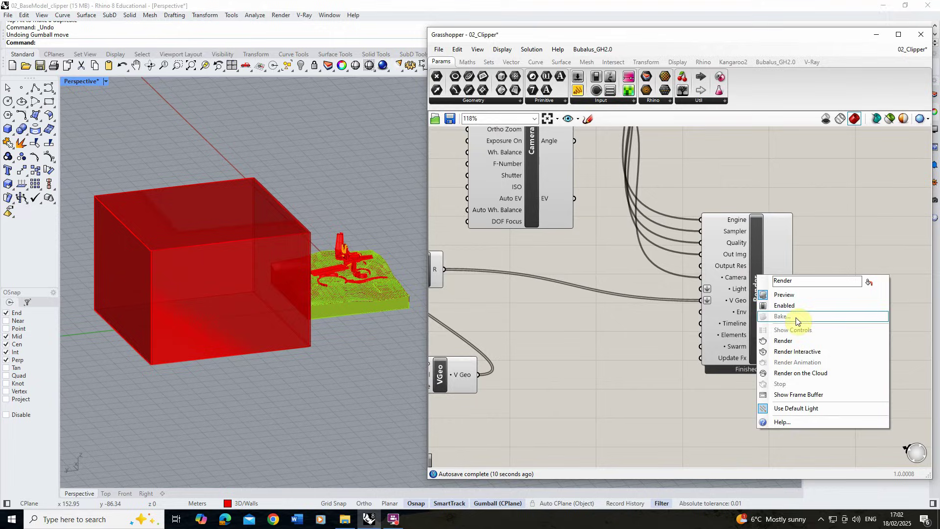
click(799, 355)
drag(347, 79, 315, 88)
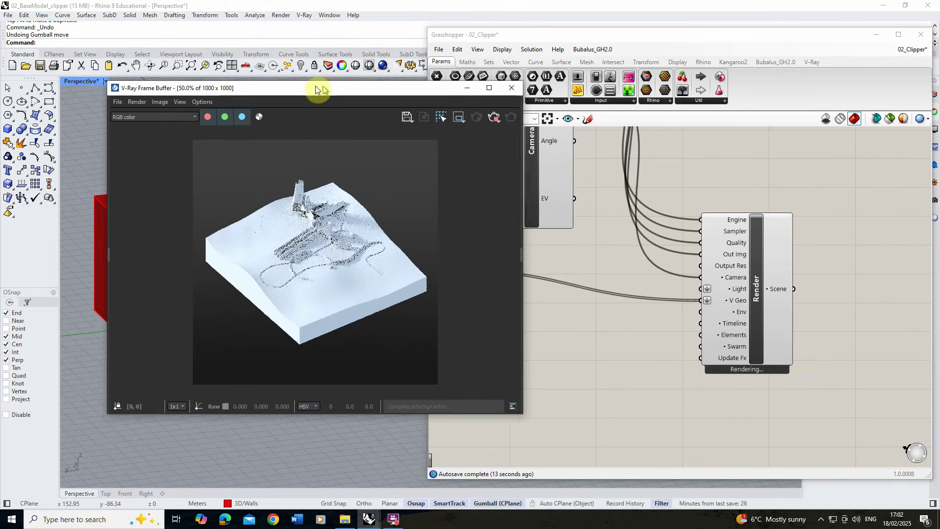
drag(521, 38, 622, 63)
Set the Y coordinate slider to -42 and then to -30 during the live render, and stop the render
scroll(756, 287, down, 3)
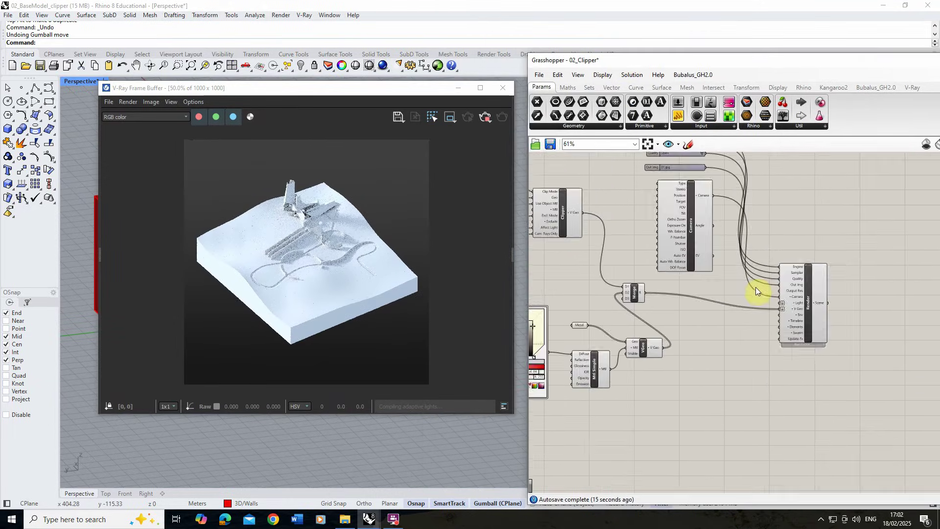
scroll(535, 211, up, 8)
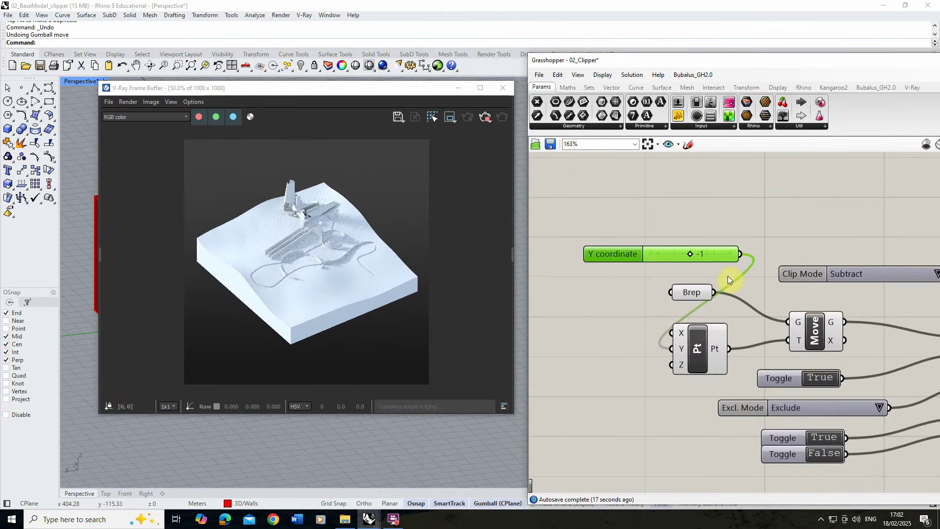
mouse_move(686, 245)
mouse_down()
mouse_move(639, 249)
mouse_move(688, 247)
mouse_move(646, 248)
mouse_move(672, 249)
mouse_up()
drag(677, 249, 658, 245)
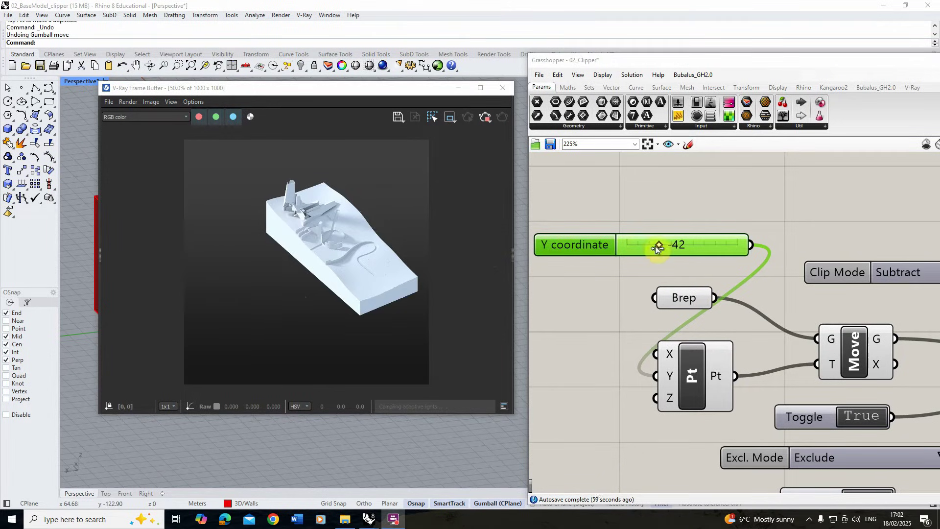
mouse_move(655, 246)
mouse_down()
mouse_move(671, 245)
mouse_move(639, 245)
mouse_move(662, 247)
mouse_up()
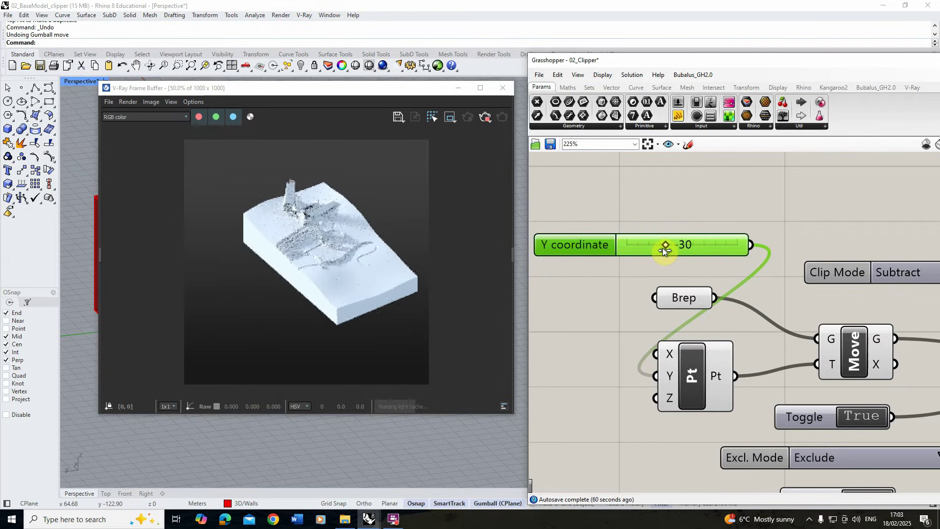
click(487, 116)
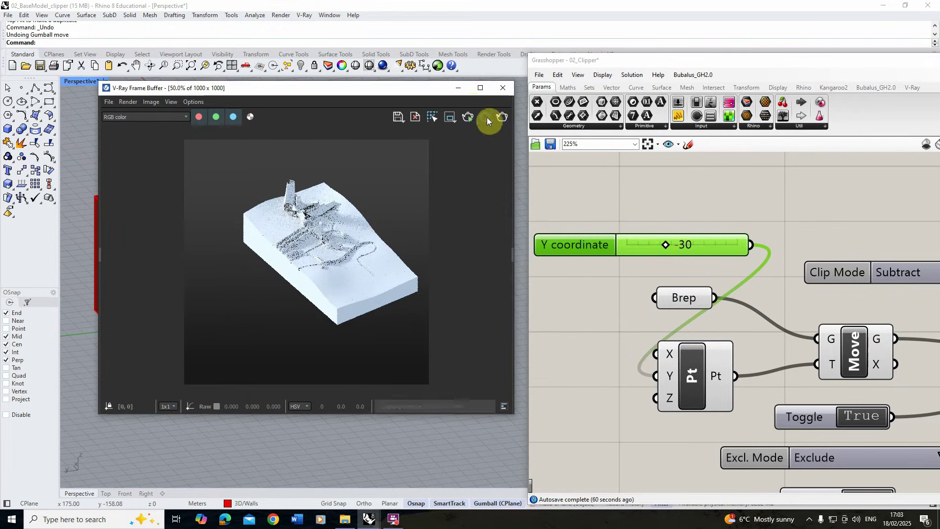
Add a V-Ray Timeline component below the Clipper's inputs and scrub through its frames, ending back at frame 0
drag(625, 61, 520, 42)
click(807, 67)
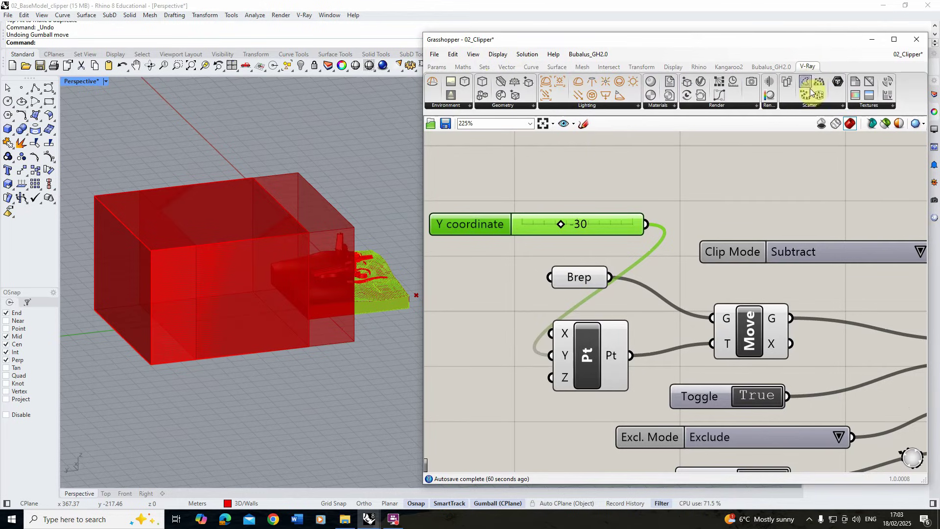
scroll(588, 185, down, 5)
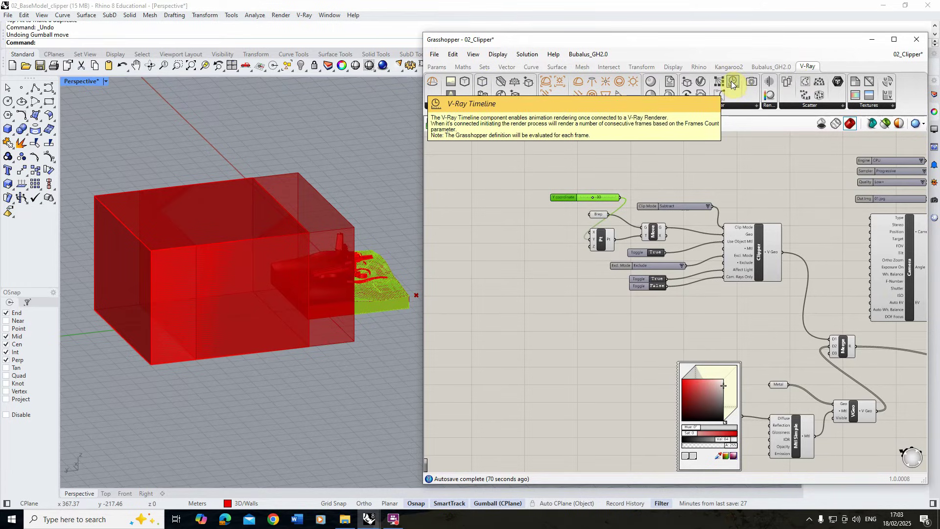
drag(732, 80, 680, 324)
scroll(725, 345, up, 3)
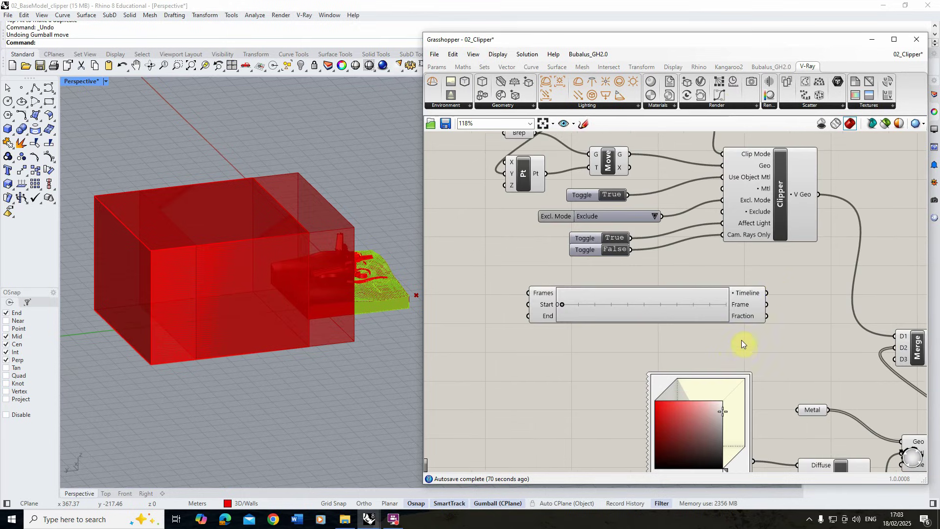
scroll(677, 296, up, 1)
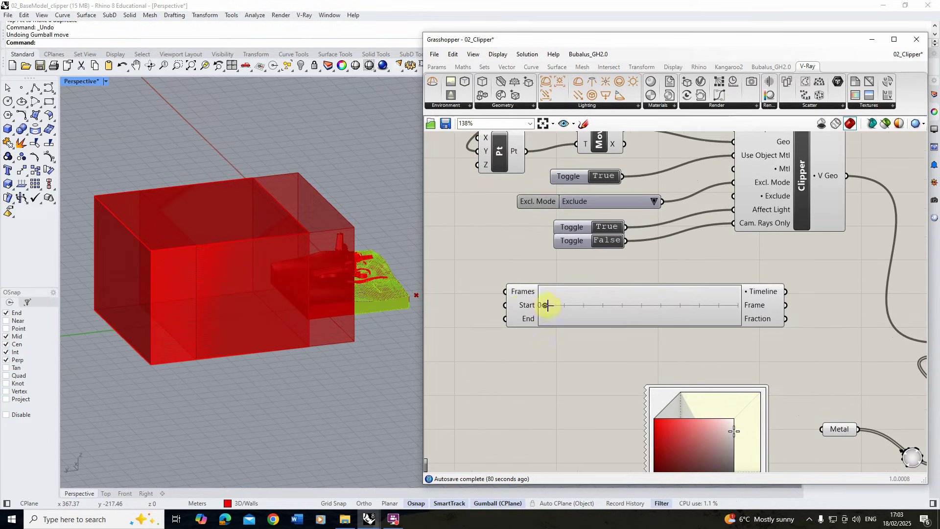
drag(608, 306, 551, 305)
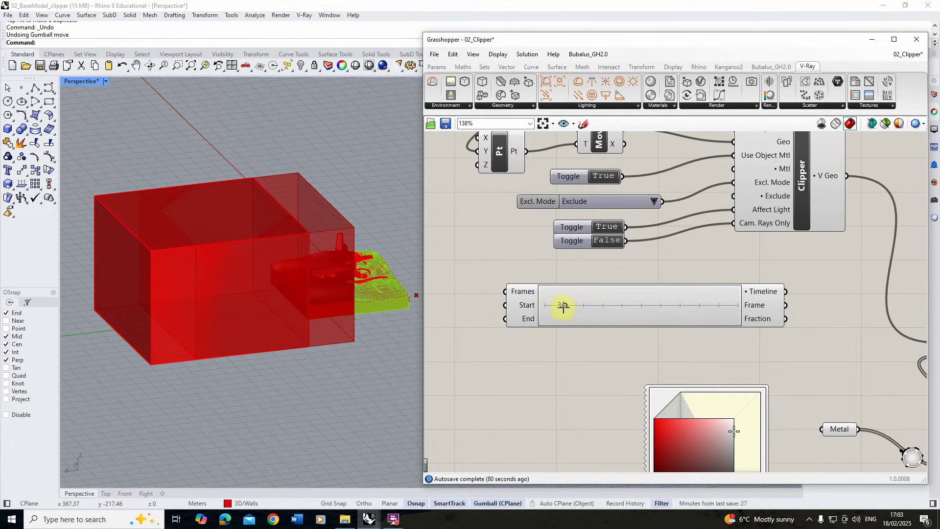
drag(574, 307, 540, 316)
Add a panel containing 100, shrink it and place it beside the Timeline component's inputs
click(437, 66)
drag(573, 98, 462, 252)
scroll(592, 239, down, 1)
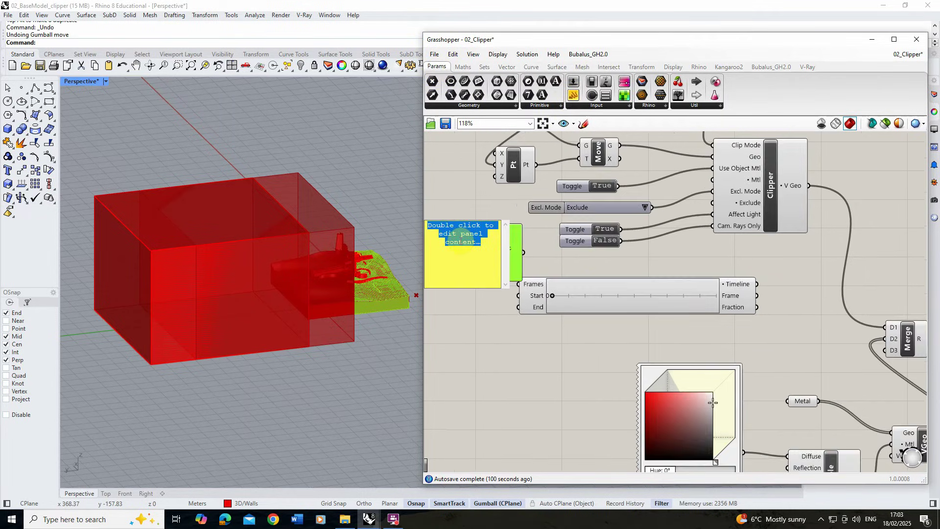
text(100)
click(549, 255)
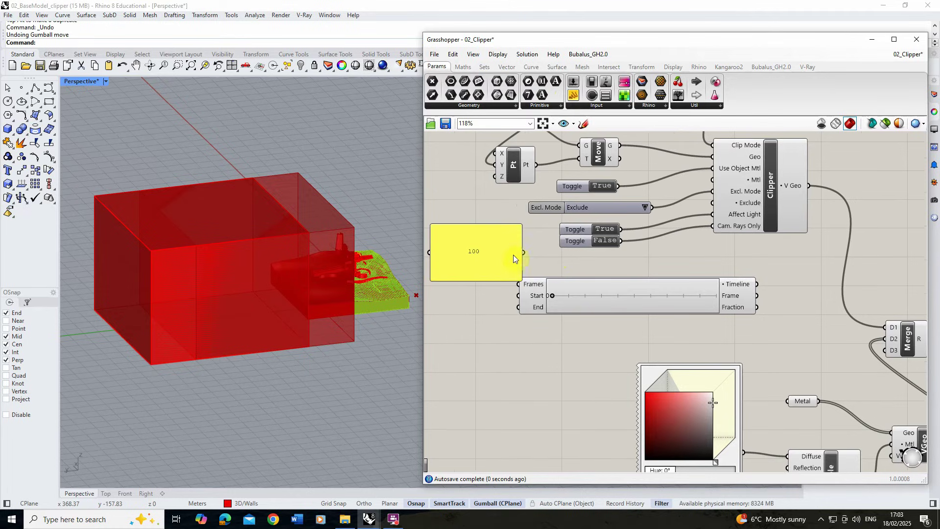
drag(480, 229, 480, 261)
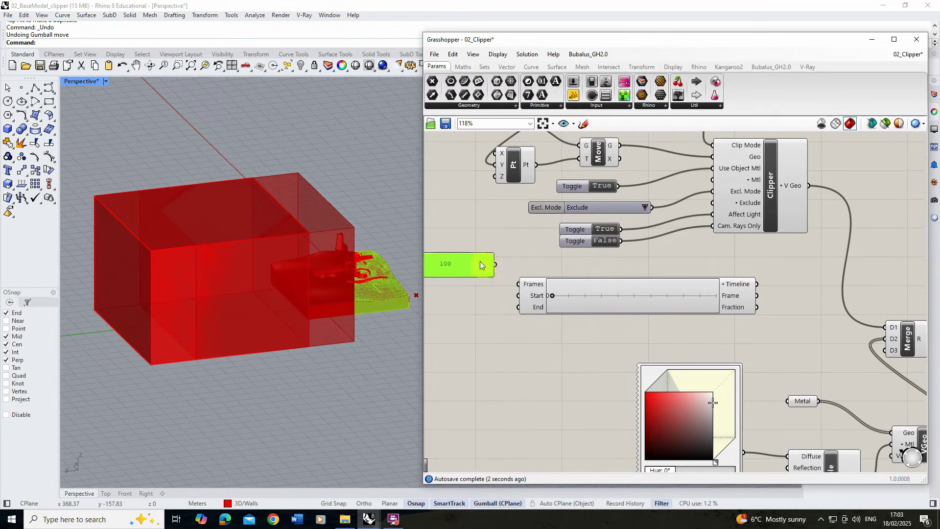
mouse_move(547, 300)
mouse_down()
mouse_move(713, 307)
mouse_move(551, 313)
mouse_up()
drag(478, 265, 483, 315)
Feed the 100 panel into the Timeline component's Frames input and connect its Timeline output to the Render component's Timeline input
scroll(553, 272, down, 3)
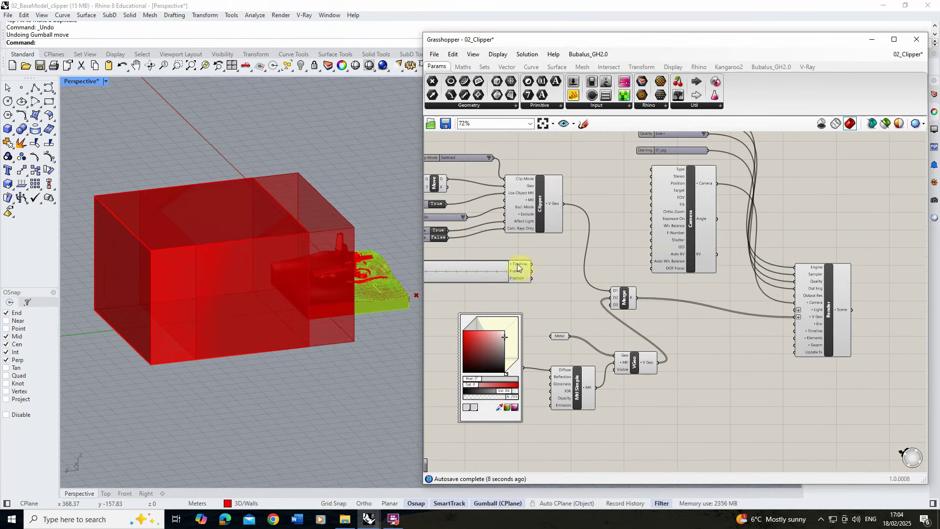
drag(518, 267, 547, 287)
scroll(803, 333, up, 5)
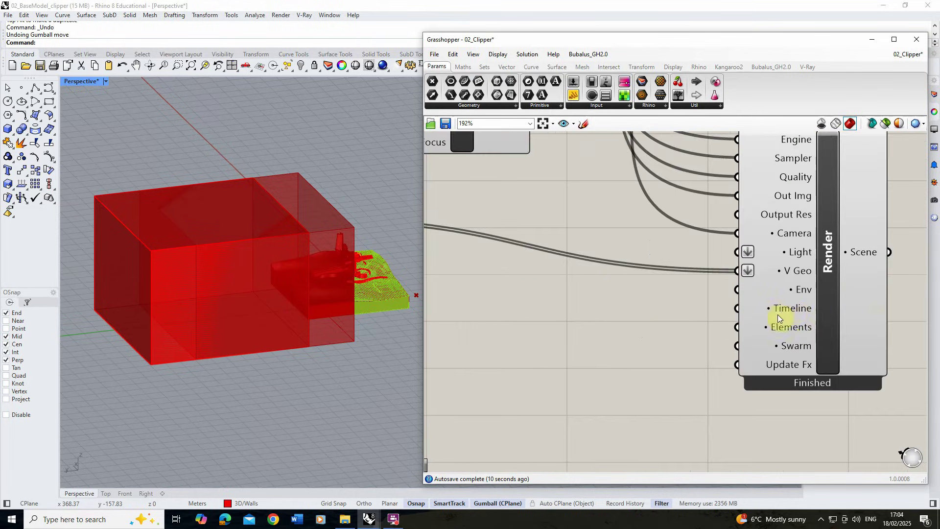
scroll(778, 317, down, 4)
scroll(826, 324, down, 1)
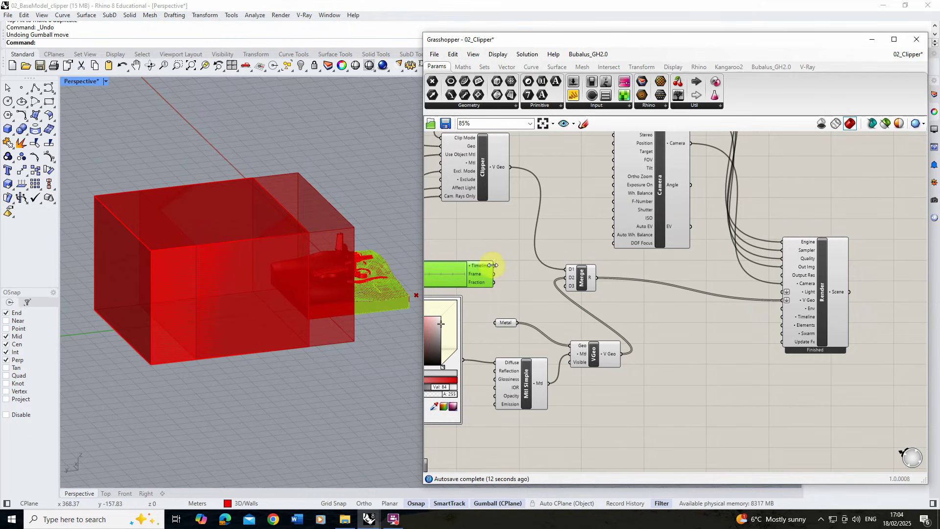
drag(495, 266, 805, 320)
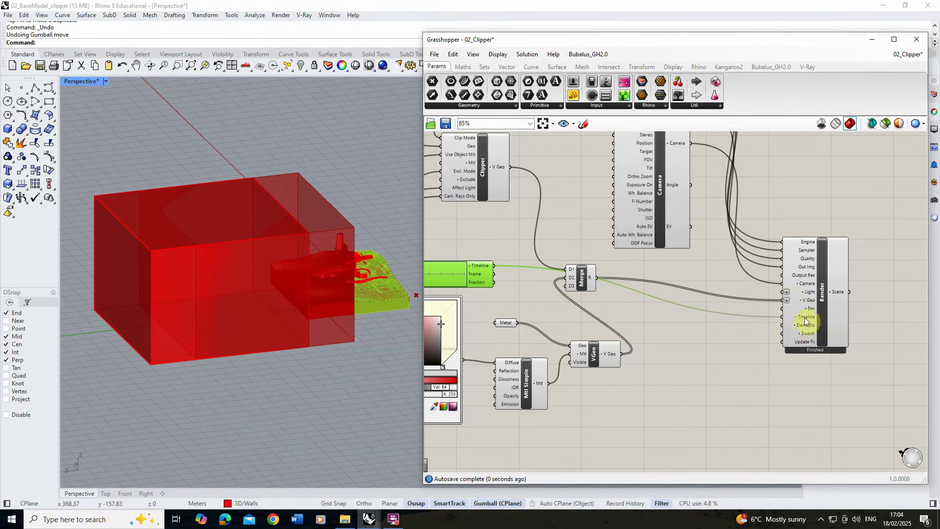
Move the Y coordinate slider down beside the Pt component, level with its Y input
scroll(721, 270, down, 3)
scroll(521, 256, up, 4)
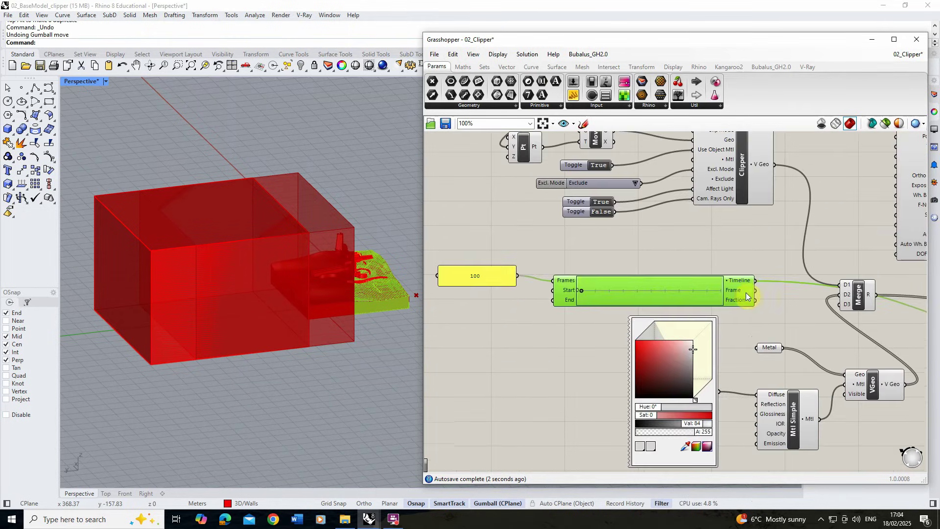
scroll(637, 265, down, 3)
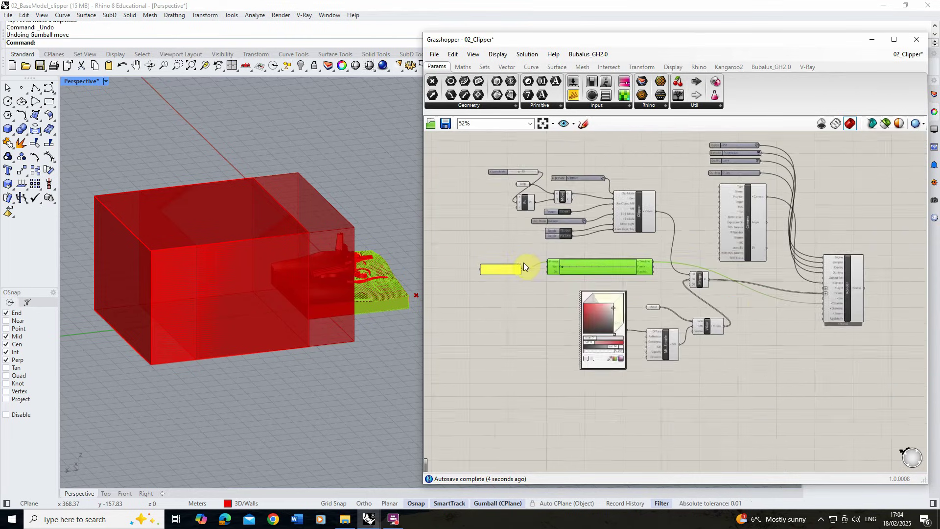
scroll(612, 264, up, 3)
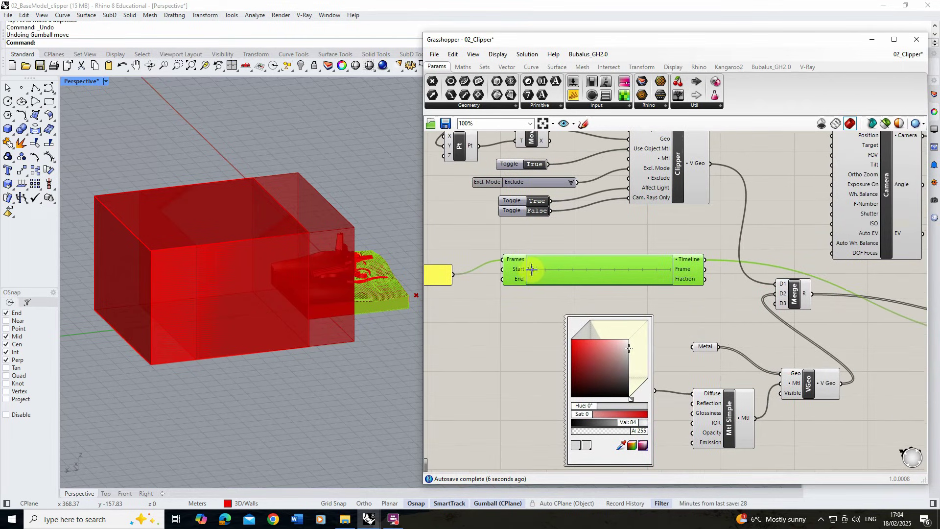
drag(530, 273, 530, 272)
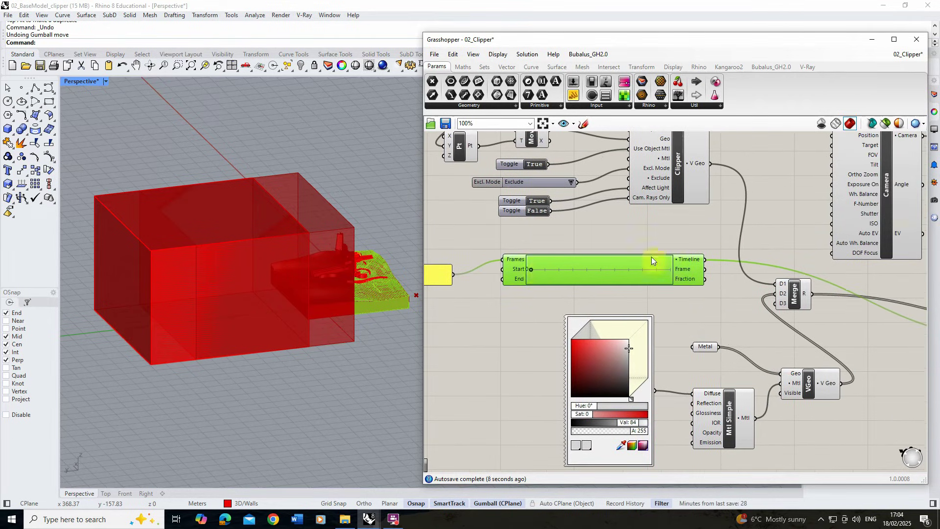
right_drag(650, 277, 748, 330)
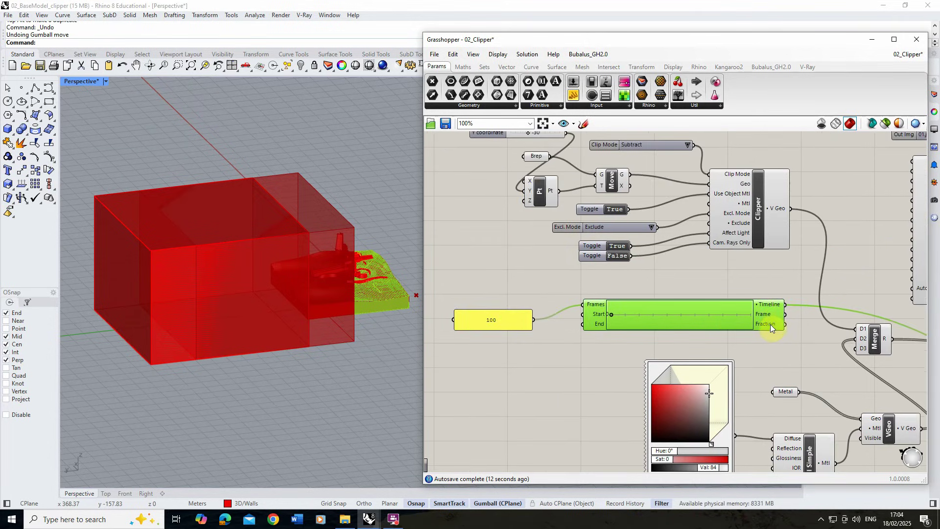
scroll(669, 328, down, 1)
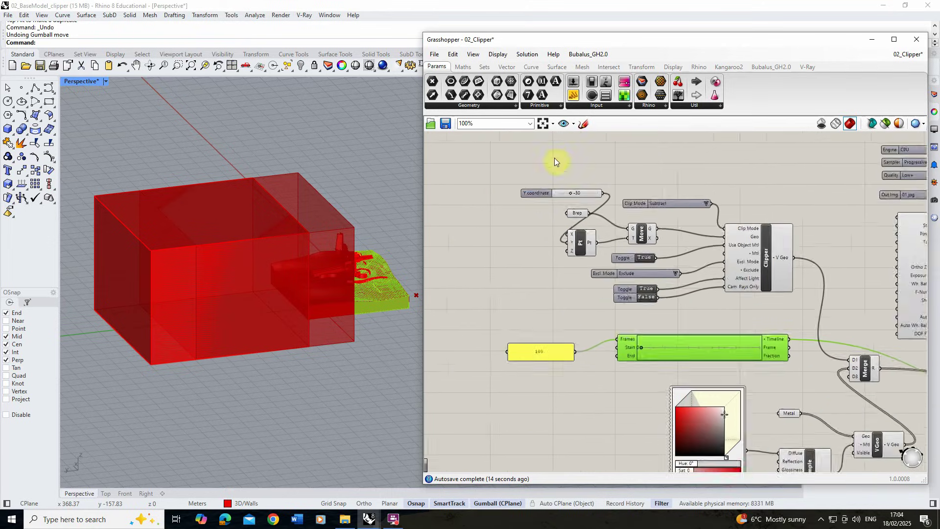
scroll(554, 158, up, 1)
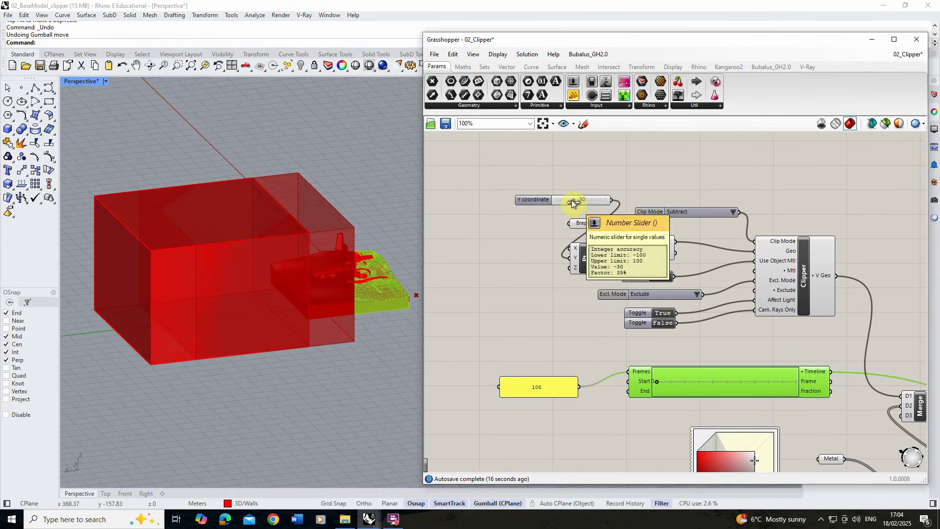
drag(543, 199, 513, 256)
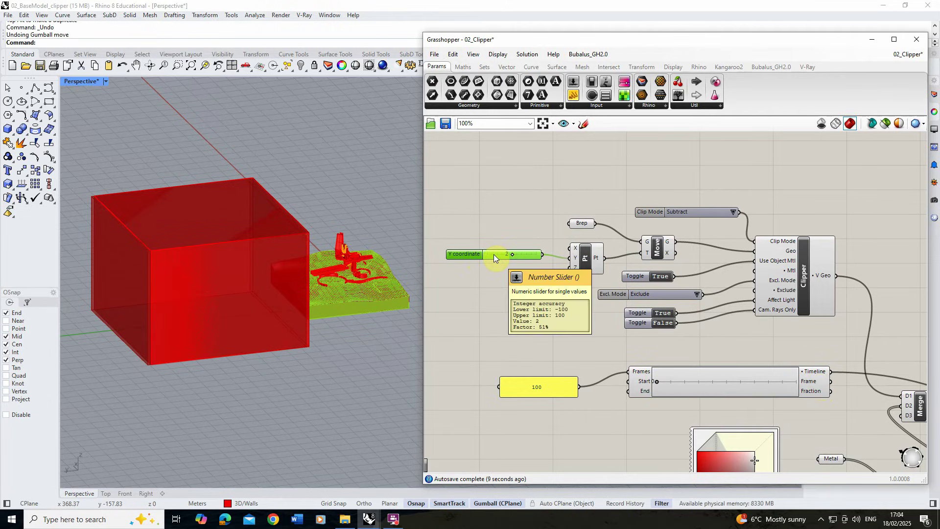
Set the Y coordinate slider to -80 so that the clipping box covers the whole terrain
right_drag(319, 271, 374, 290)
scroll(510, 253, up, 1)
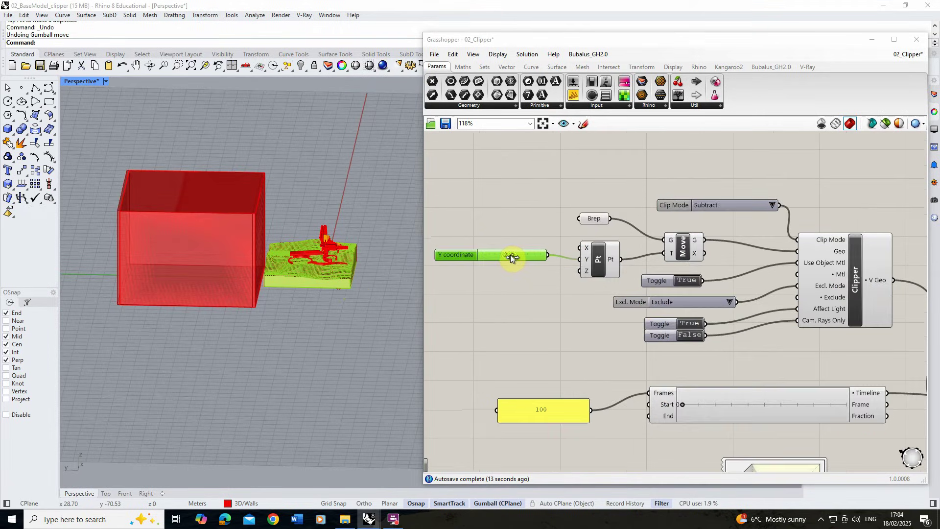
drag(510, 254, 488, 259)
right_drag(386, 264, 388, 256)
scroll(484, 246, up, 5)
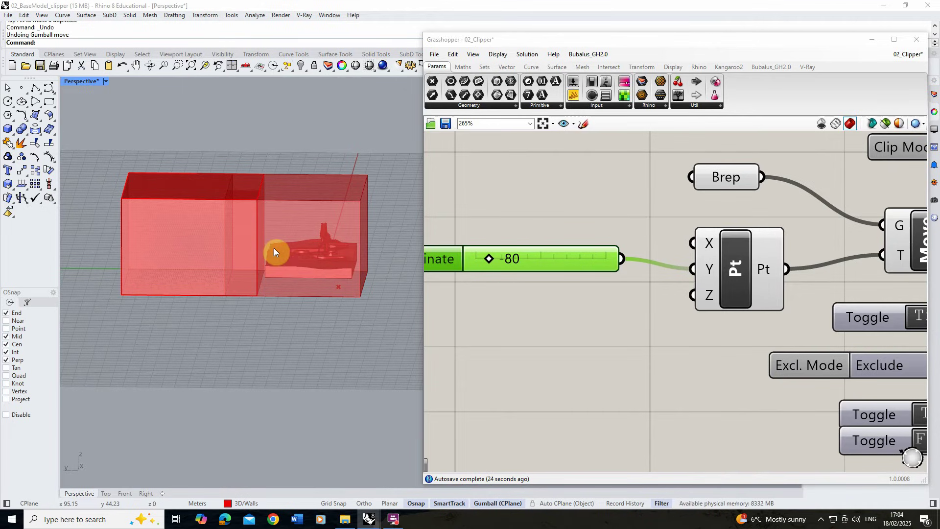
scroll(588, 215, down, 6)
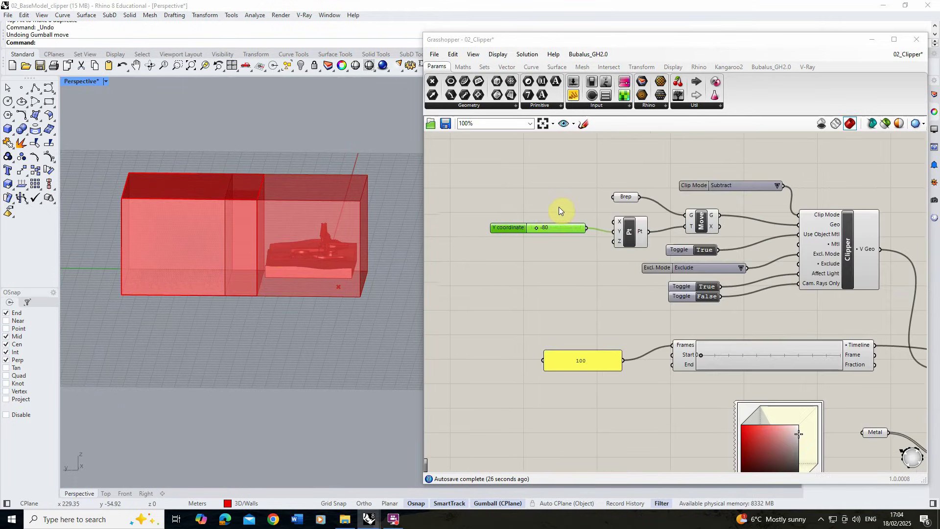
Add a Multiplication component below the Y coordinate slider and connect the slider to its A input
click(463, 67)
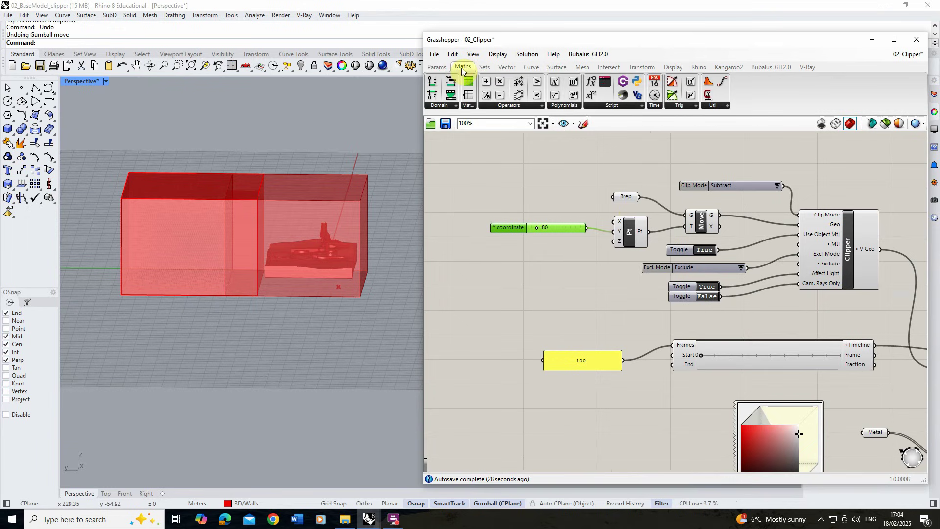
drag(500, 88, 576, 262)
click(530, 256)
scroll(531, 254, up, 3)
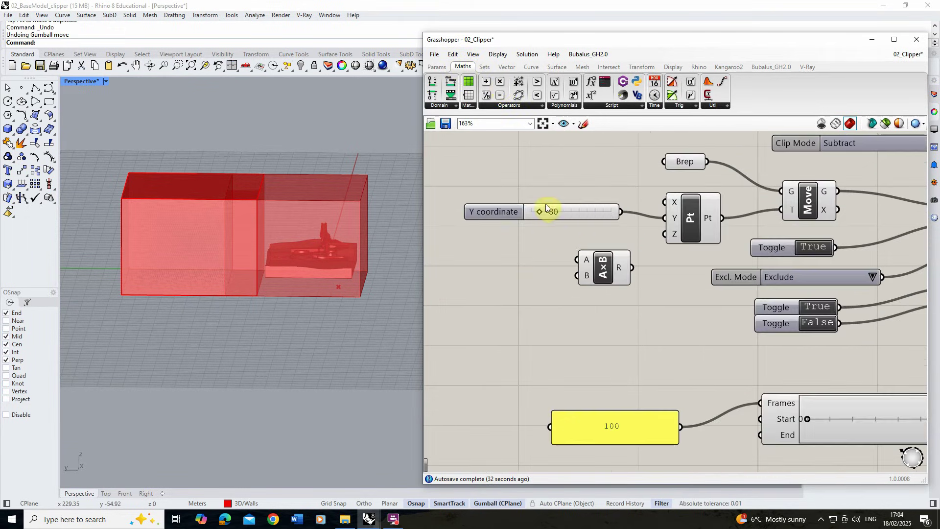
drag(620, 211, 607, 276)
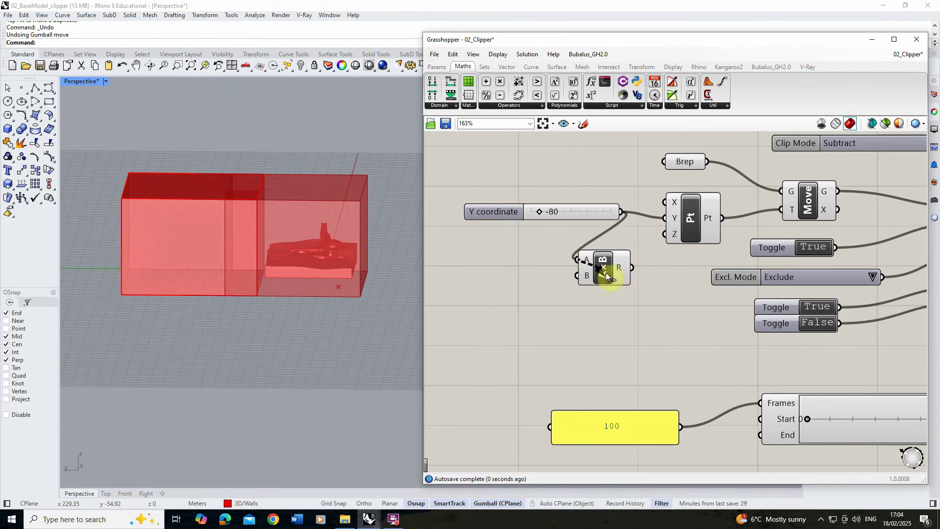
Connect the Timeline's Fraction output to the Multiplication's B input and let the product replace the slider as the Pt component's Y input
scroll(531, 266, down, 3)
scroll(705, 333, up, 2)
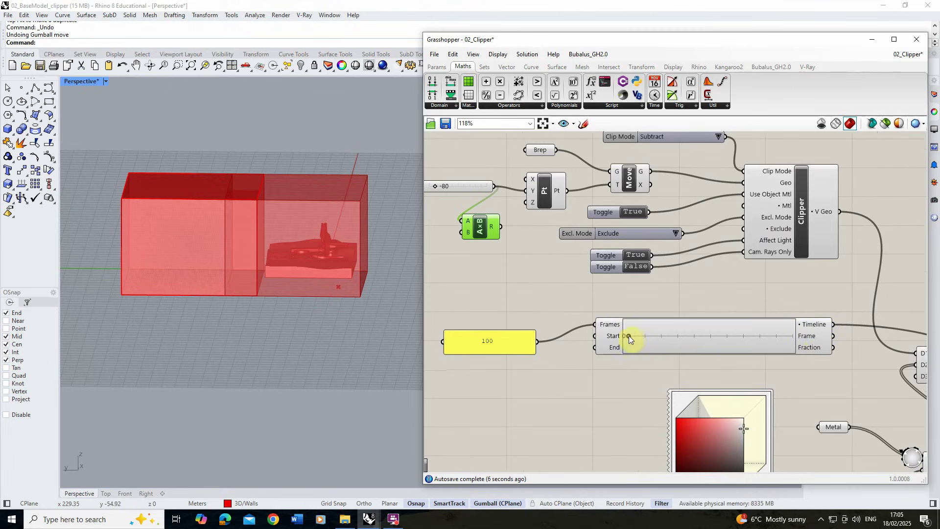
drag(627, 336, 801, 351)
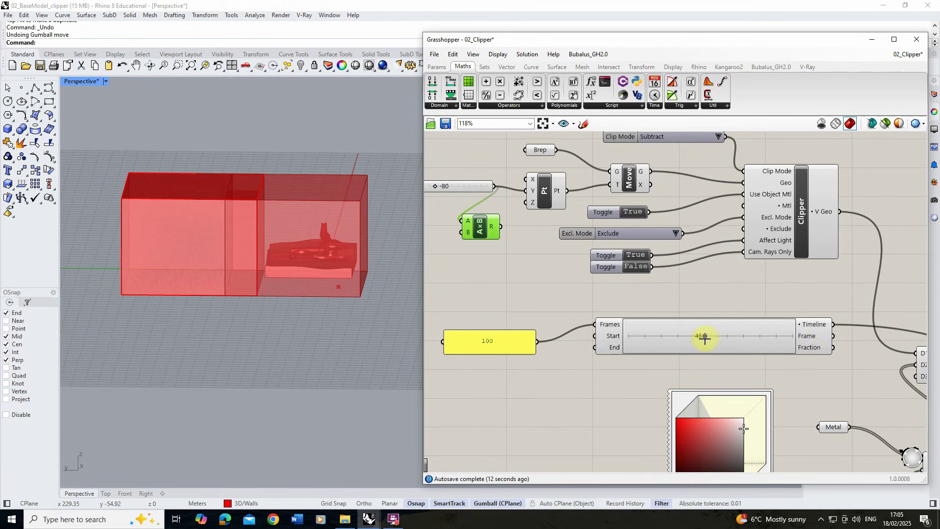
mouse_move(813, 346)
drag(832, 347, 463, 237)
click(448, 186)
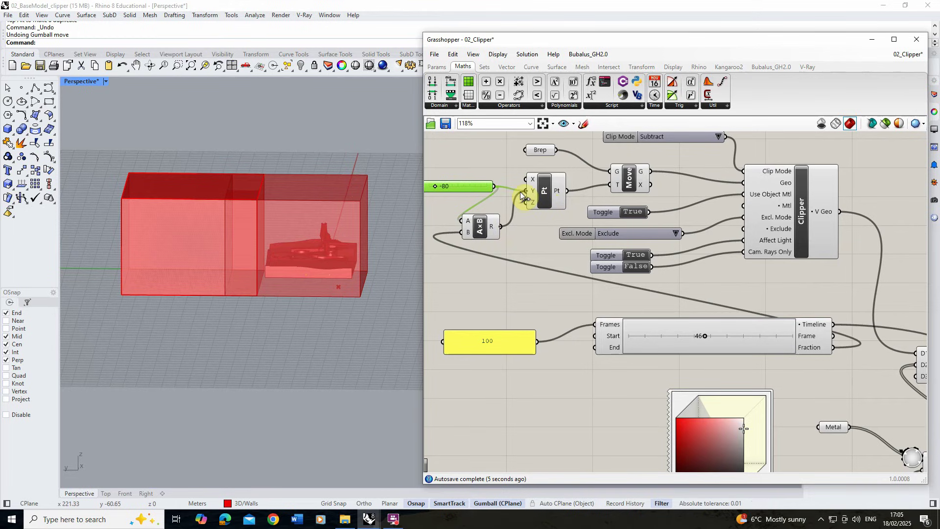
drag(521, 195, 528, 196)
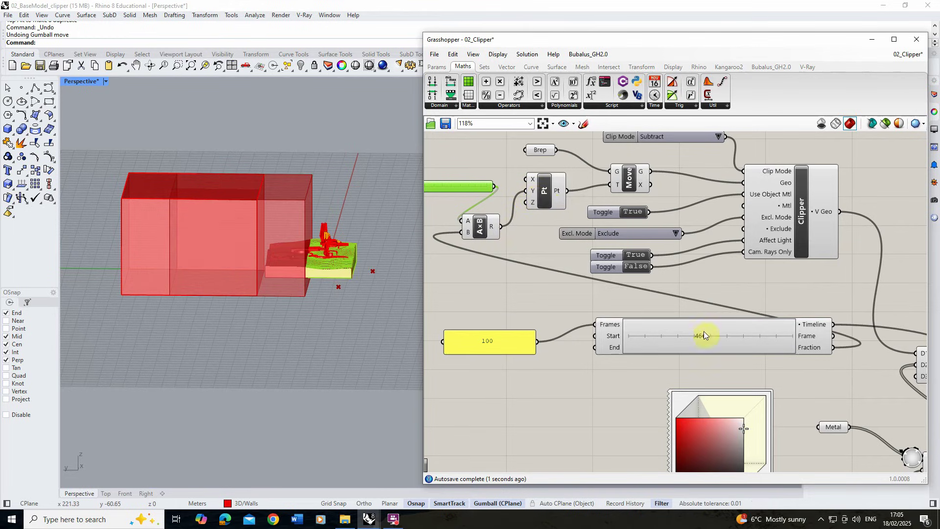
Scrub the Timeline back and forth to check the clipping box's movement across the terrain, ending at frame 0
drag(705, 338, 616, 341)
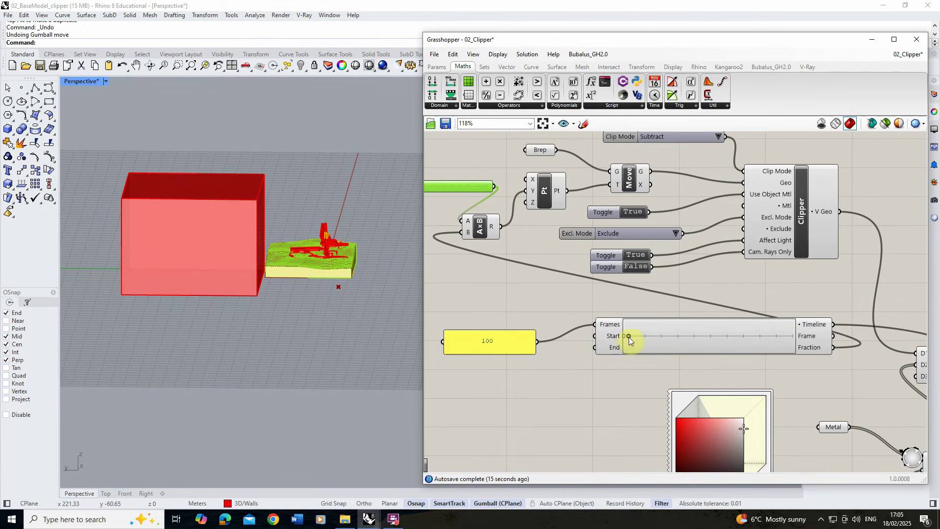
drag(629, 340, 699, 341)
scroll(789, 289, down, 2)
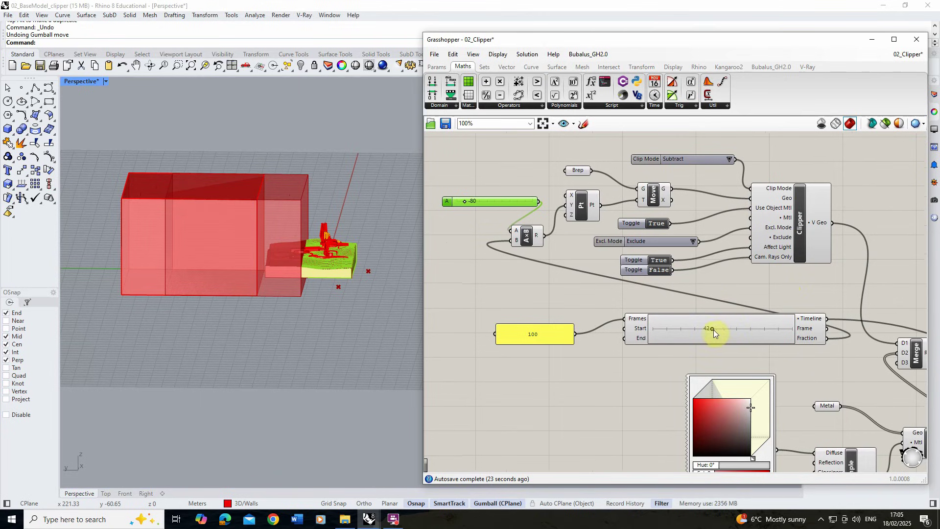
drag(712, 330, 631, 348)
Start an interactive render from the Render component and place the frame buffer beside the Grasshopper window
scroll(543, 243, down, 5)
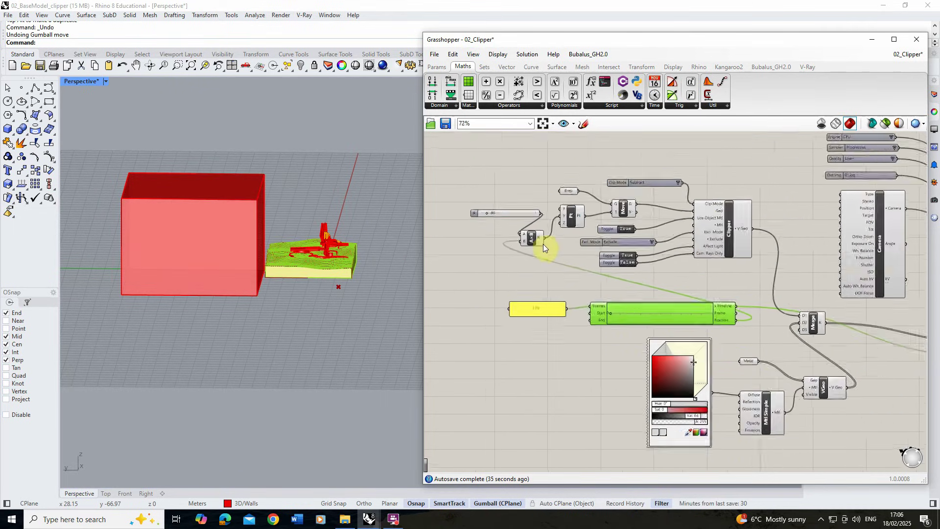
scroll(836, 297, up, 3)
right_click(809, 300)
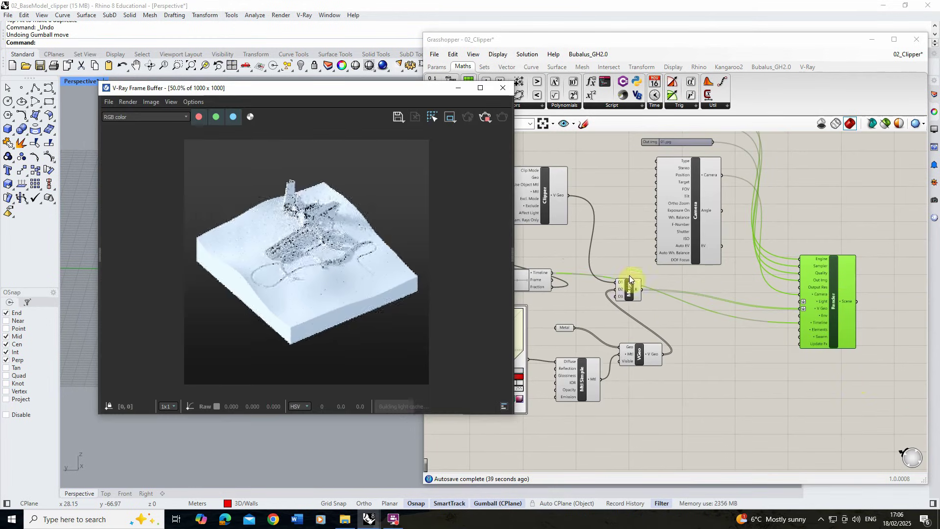
drag(416, 89, 319, 85)
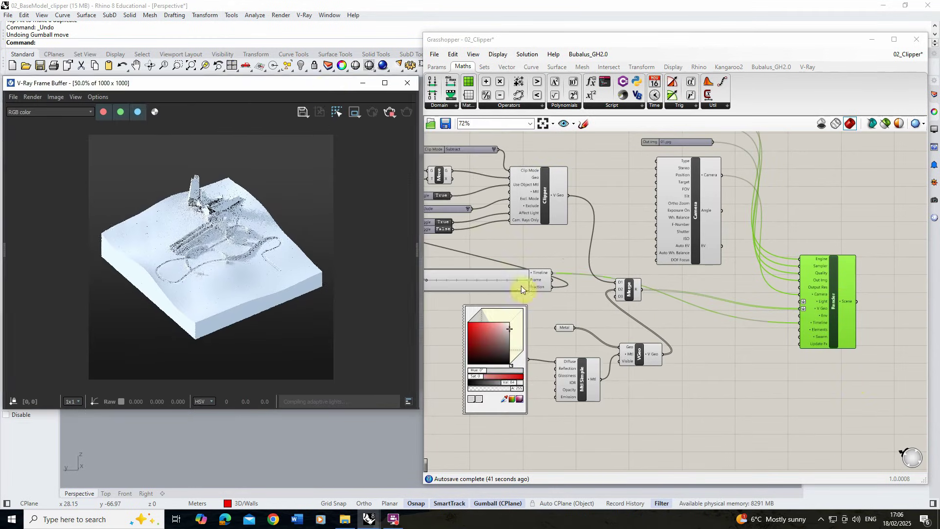
Move the Timeline to frame 35 during the live render to cut into the terrain
scroll(472, 273, up, 5)
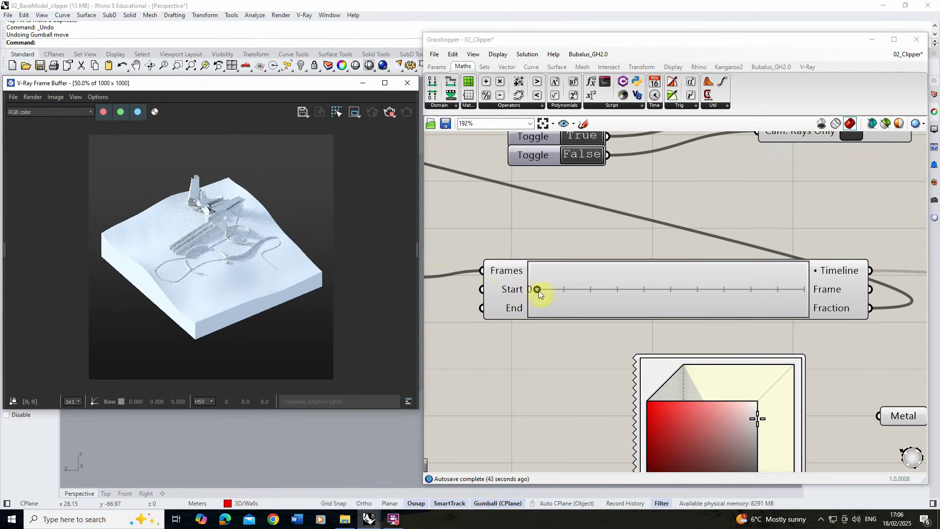
drag(537, 289, 537, 308)
scroll(671, 318, down, 1)
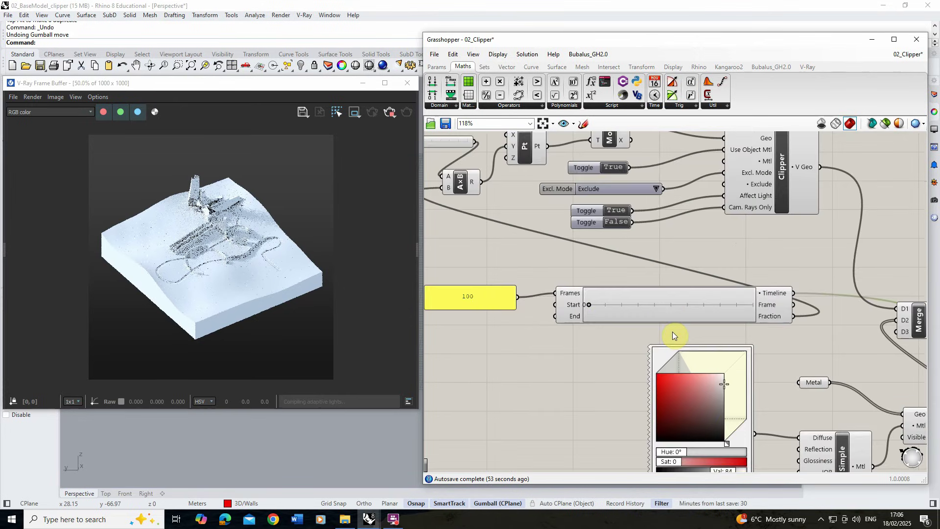
scroll(582, 218, down, 5)
scroll(653, 279, up, 3)
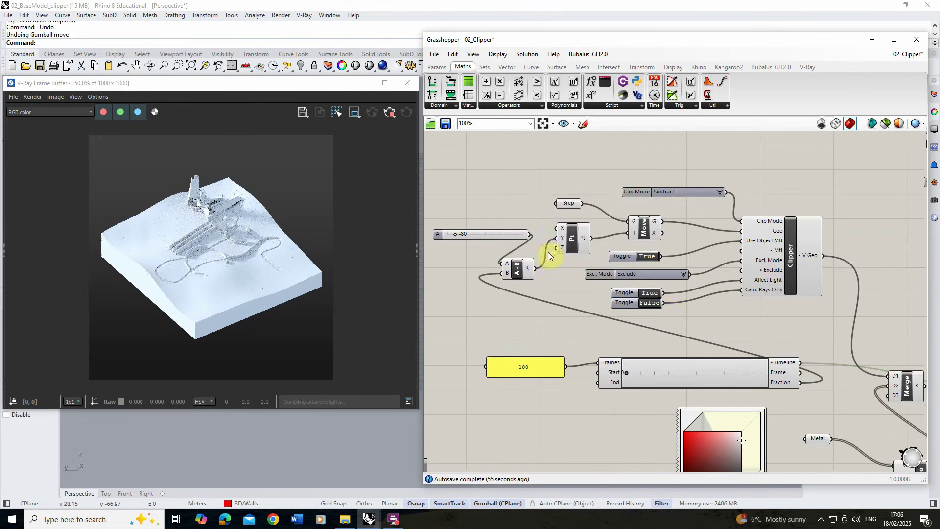
drag(626, 371, 675, 373)
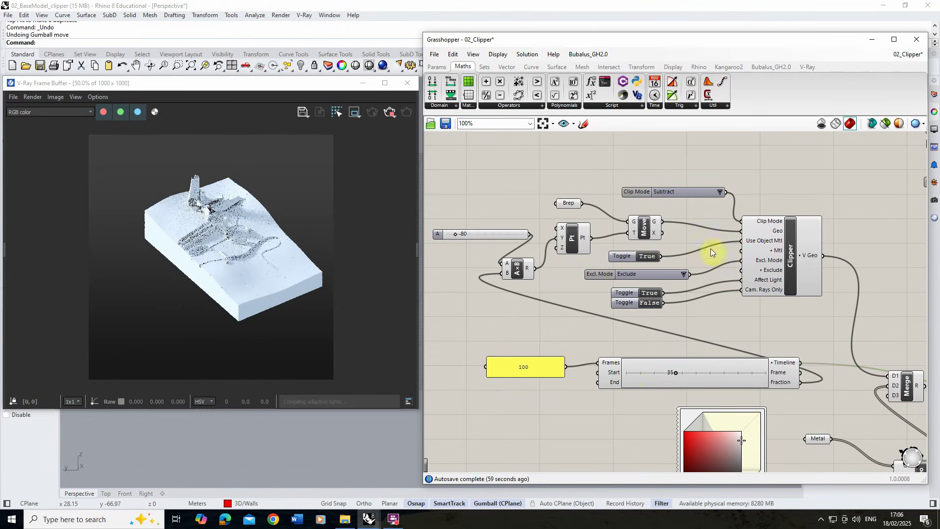
Switch the toggle for the Clipper's Use Object Mtl input to False
scroll(689, 240, up, 2)
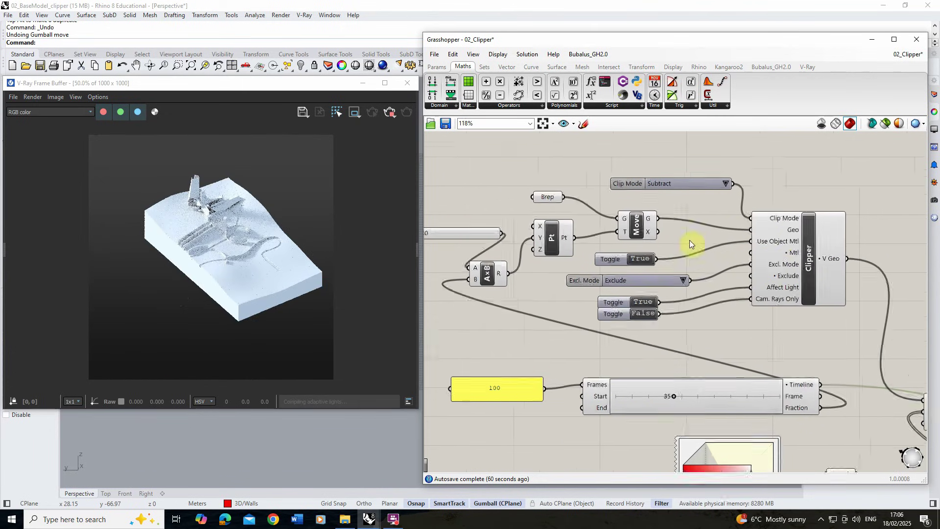
click(833, 239)
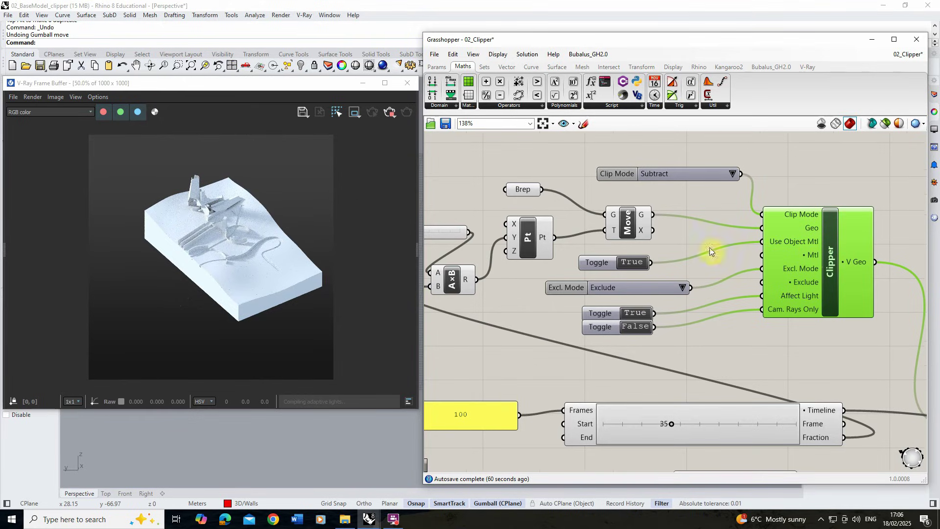
double_click(633, 264)
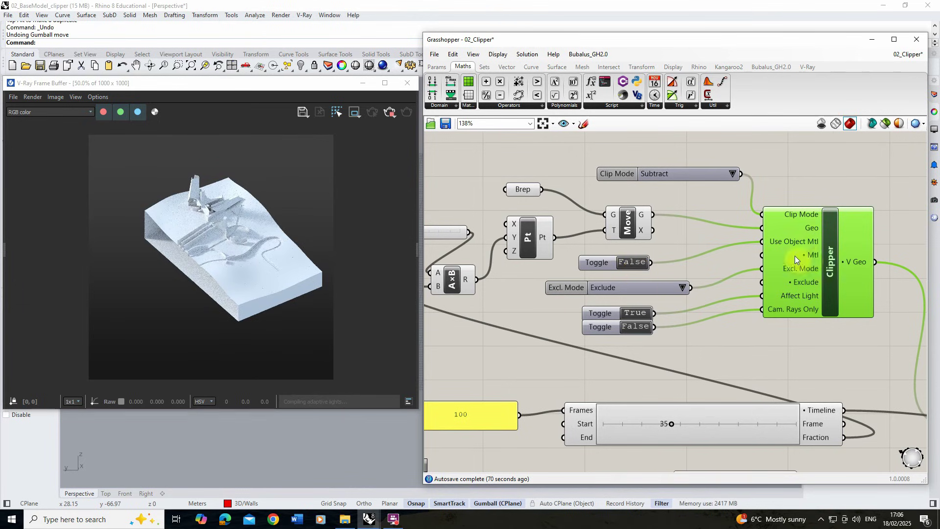
scroll(739, 262, down, 4)
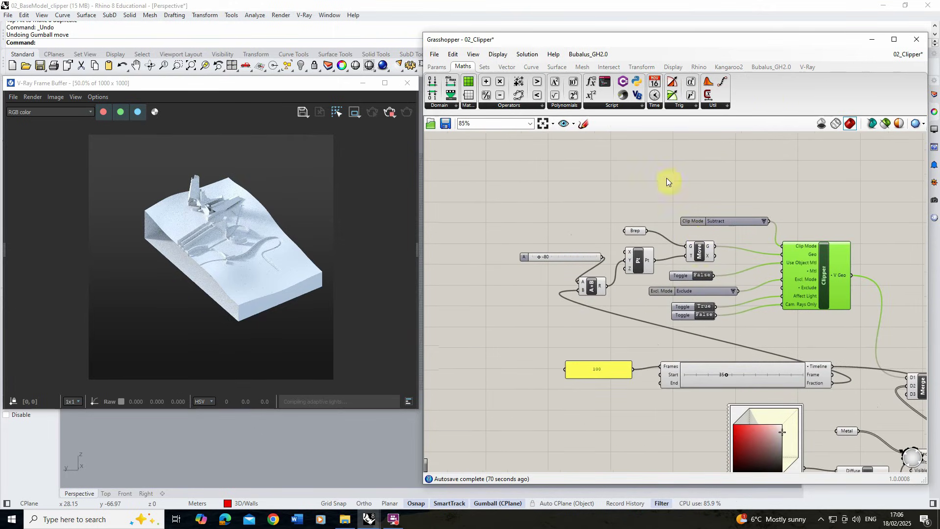
Add a V-Ray Mtl Simple component above the clipping setup and connect its Mtl output to the Clipper's Mtl input
click(808, 68)
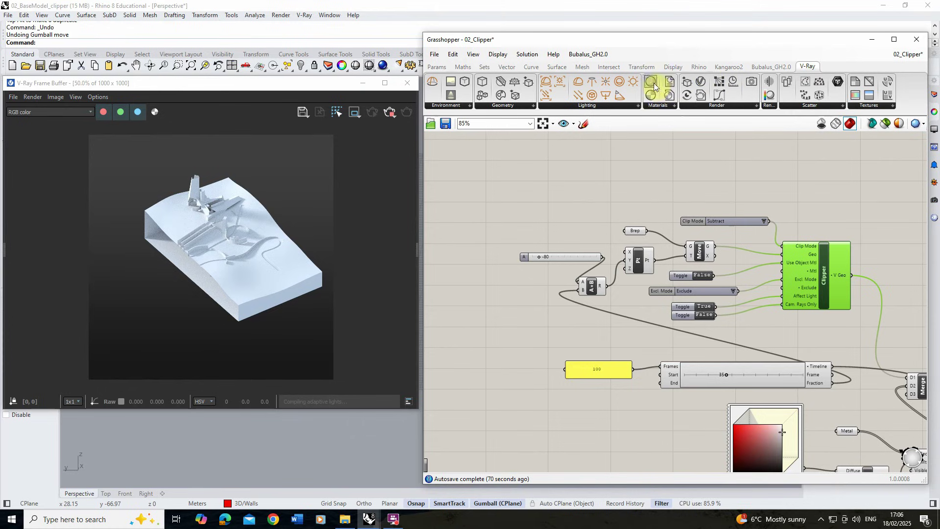
drag(650, 100, 822, 306)
scroll(680, 180, up, 2)
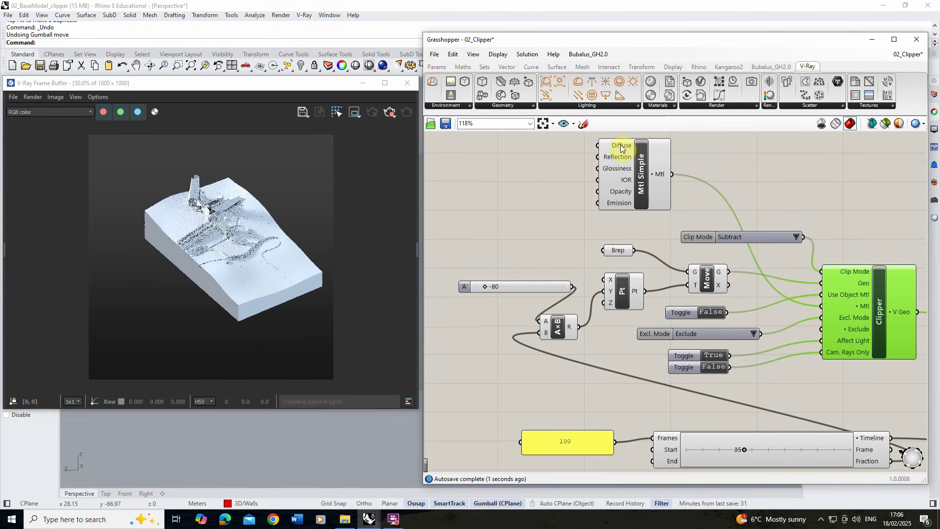
Add a Colour Picker beside the new Mtl Simple component and connect it to the Diffuse input
click(436, 66)
click(587, 106)
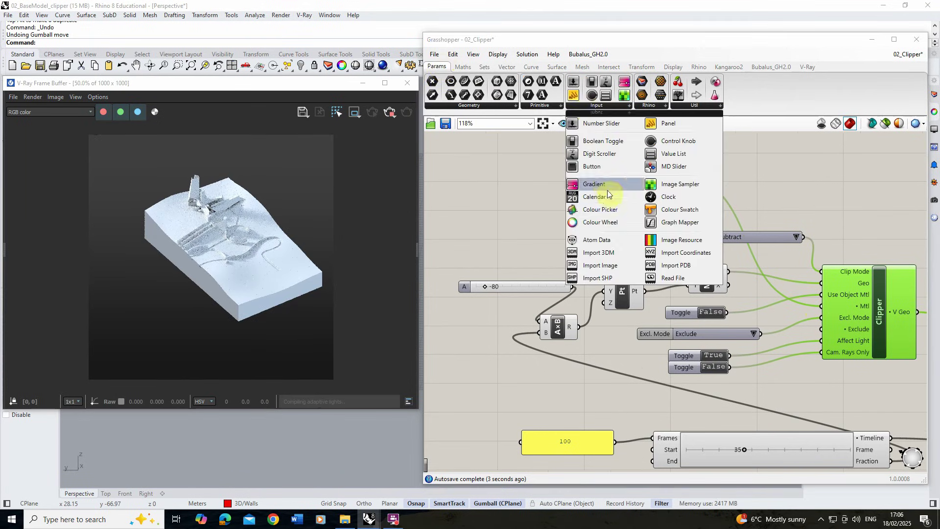
click(606, 209)
click(490, 164)
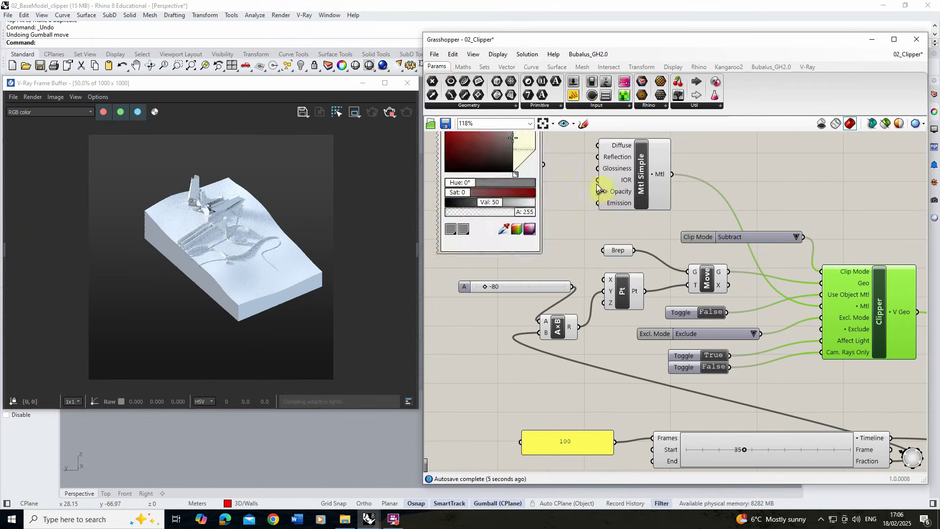
scroll(542, 145, up, 2)
scroll(612, 225, down, 2)
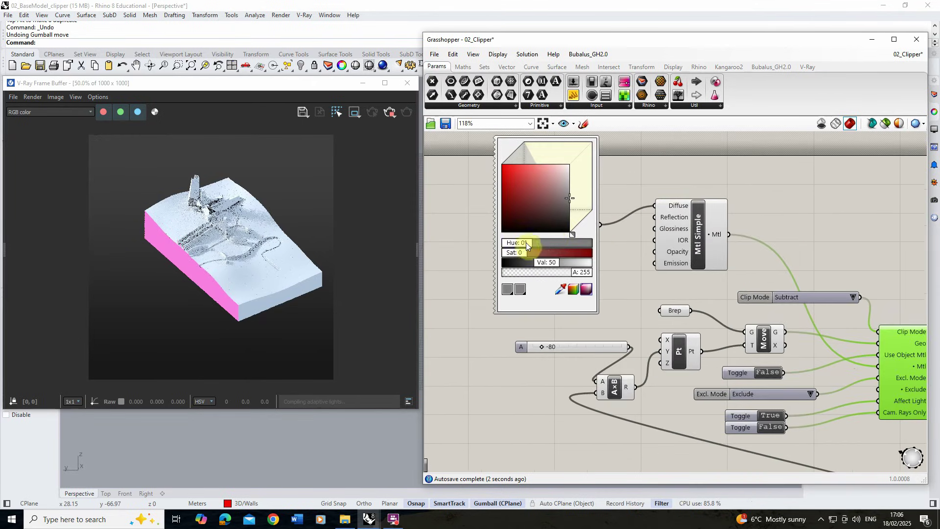
Set the cut material's diffuse colour to blue with hue 215°, saturation 76 and value 72
mouse_move(544, 215)
mouse_down()
mouse_move(532, 179)
mouse_move(510, 169)
mouse_up()
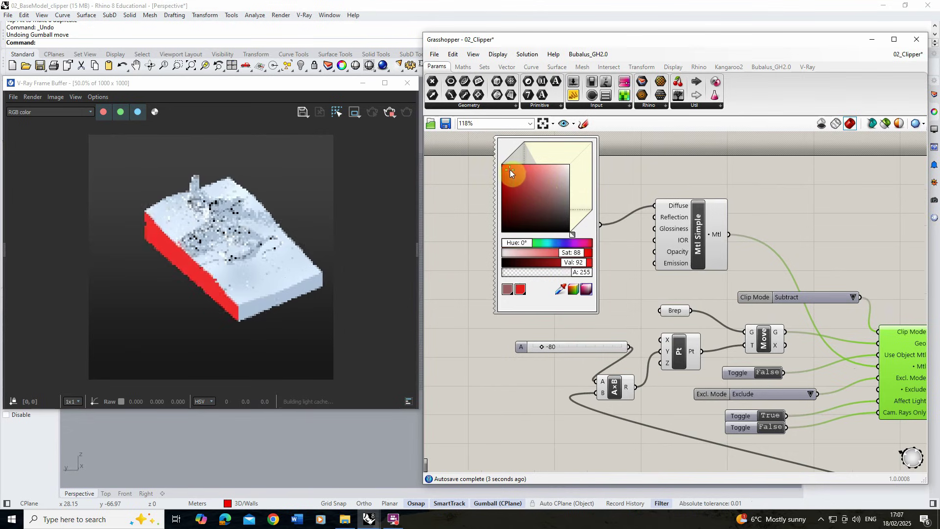
mouse_move(538, 241)
mouse_down()
mouse_move(529, 244)
mouse_move(568, 253)
mouse_move(544, 254)
mouse_move(563, 254)
mouse_move(552, 243)
mouse_move(565, 266)
mouse_move(546, 264)
mouse_move(571, 253)
mouse_up()
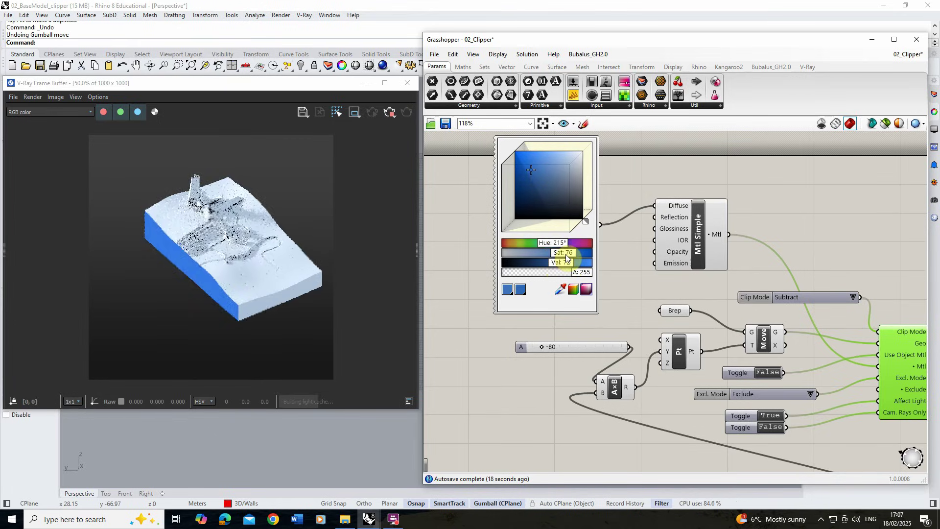
click(211, 238)
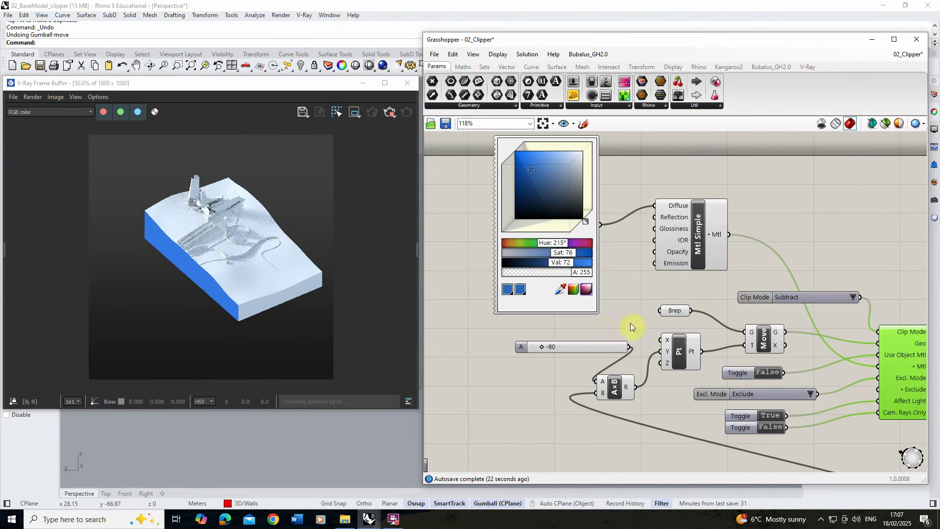
Move the Timeline back a few frames to update the cut in the live render, and stop the interactive render
right_drag(630, 322, 589, 252)
mouse_move(762, 439)
mouse_down()
mouse_move(817, 442)
mouse_move(731, 443)
mouse_move(800, 441)
mouse_move(754, 440)
mouse_up()
scroll(490, 306, down, 4)
click(402, 114)
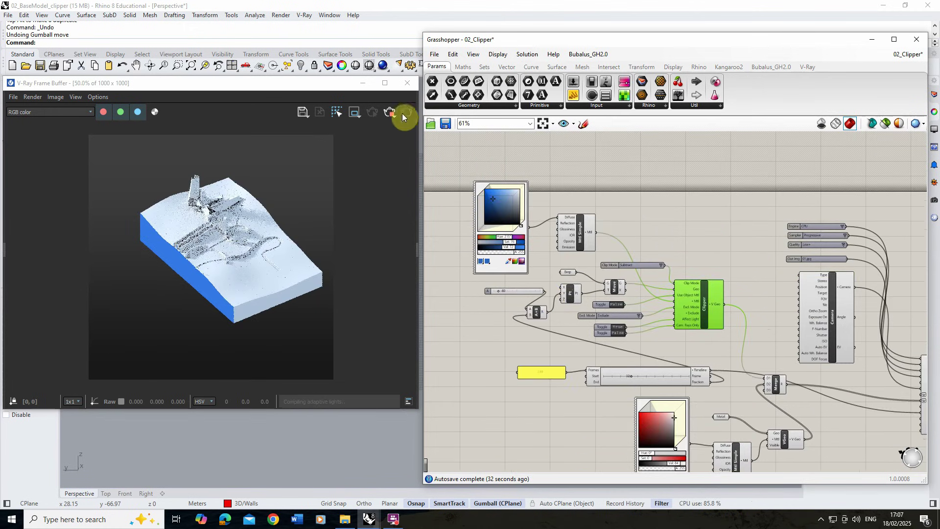
click(591, 269)
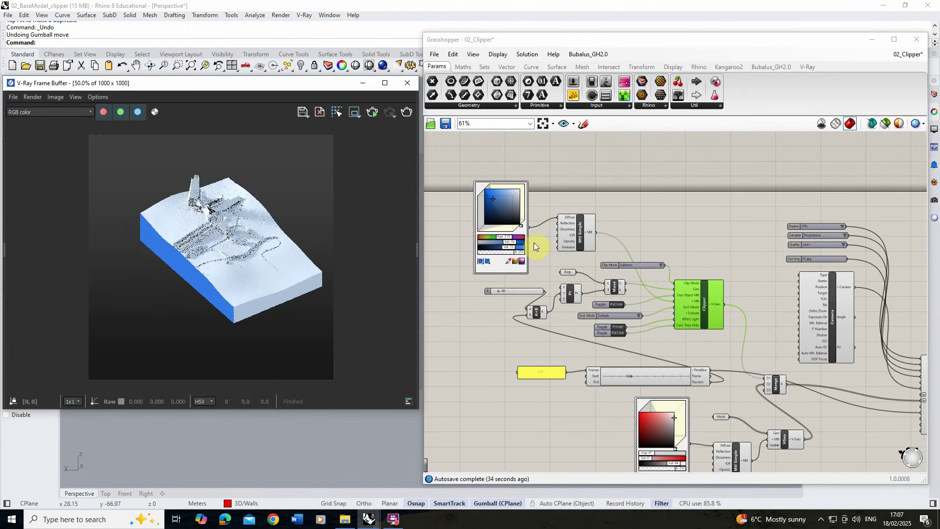
Set the Render component's output image to a PNG file named clipper in the Clipper folder
scroll(533, 242, down, 4)
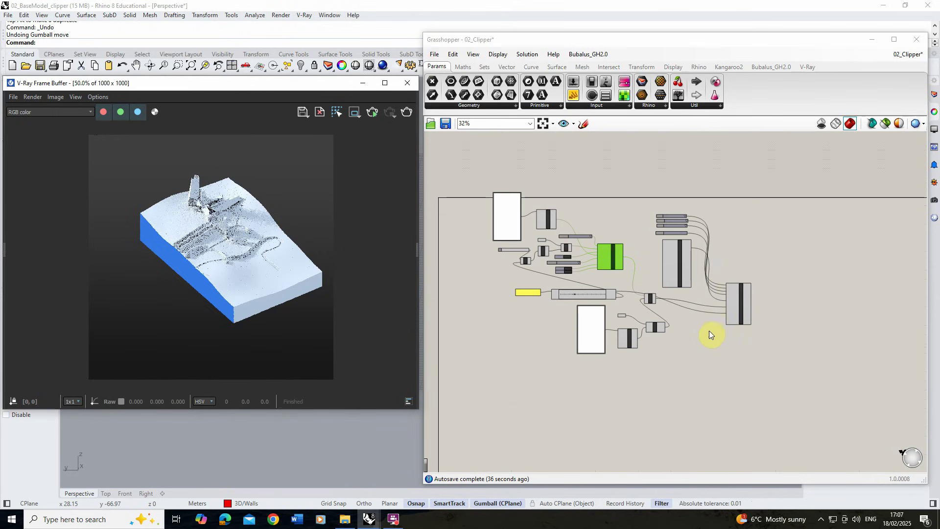
scroll(741, 305, up, 9)
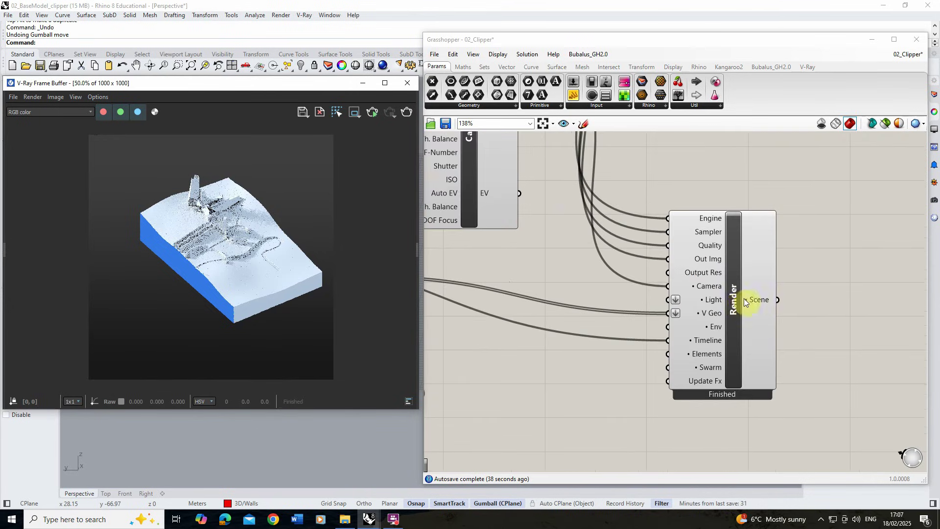
click(740, 301)
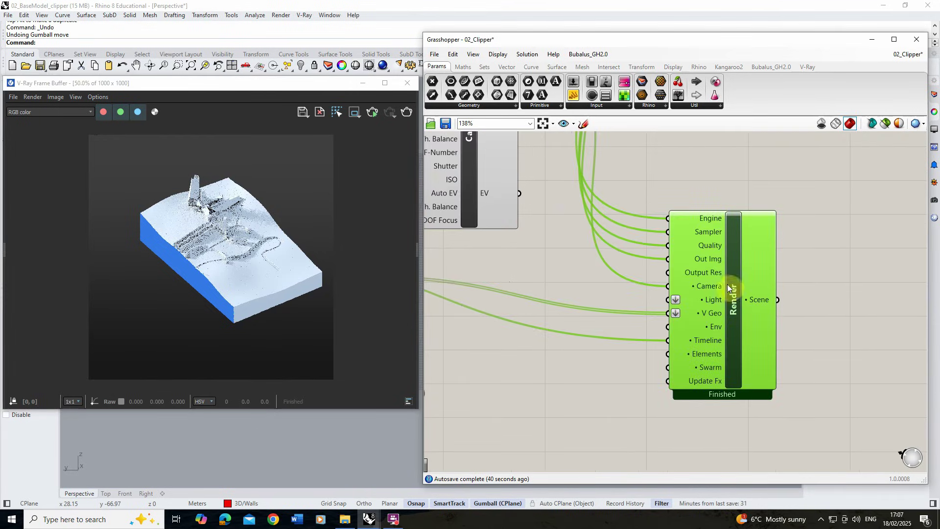
scroll(727, 283, down, 4)
scroll(557, 181, up, 5)
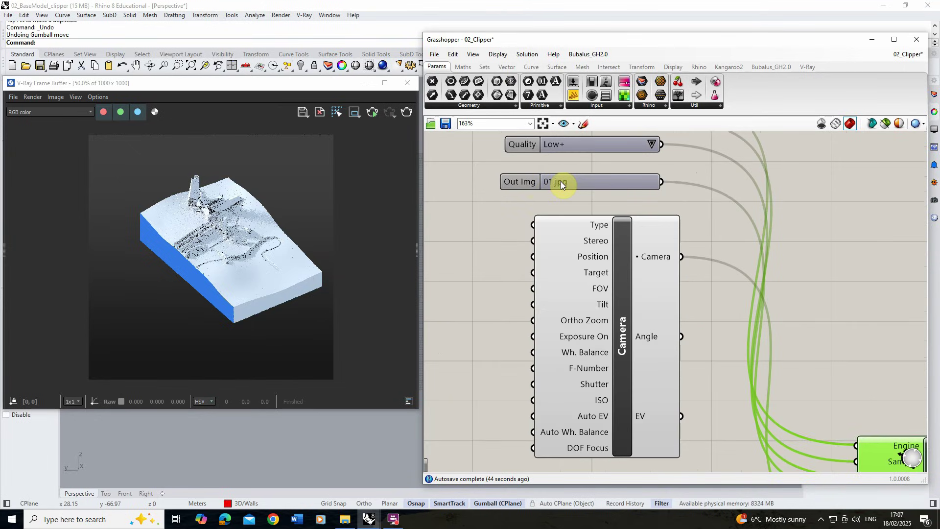
click(560, 182)
double_click(561, 183)
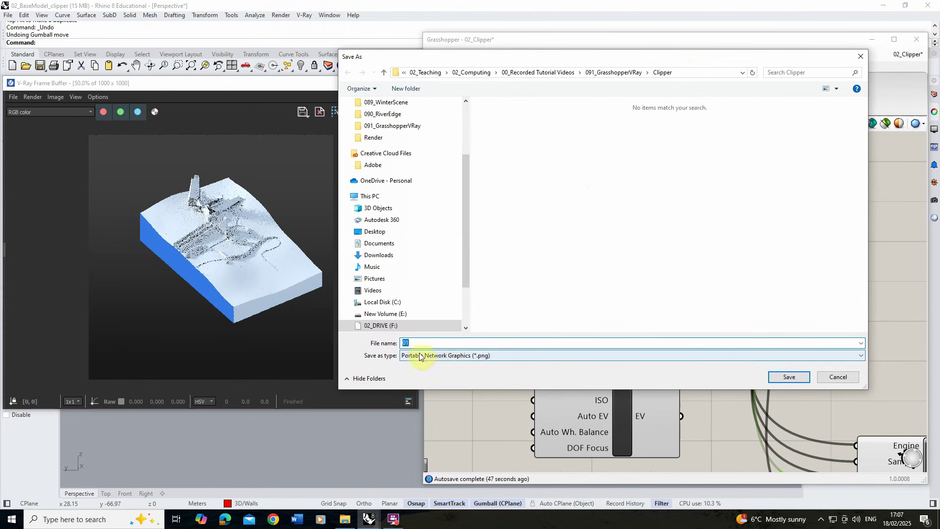
click(414, 343)
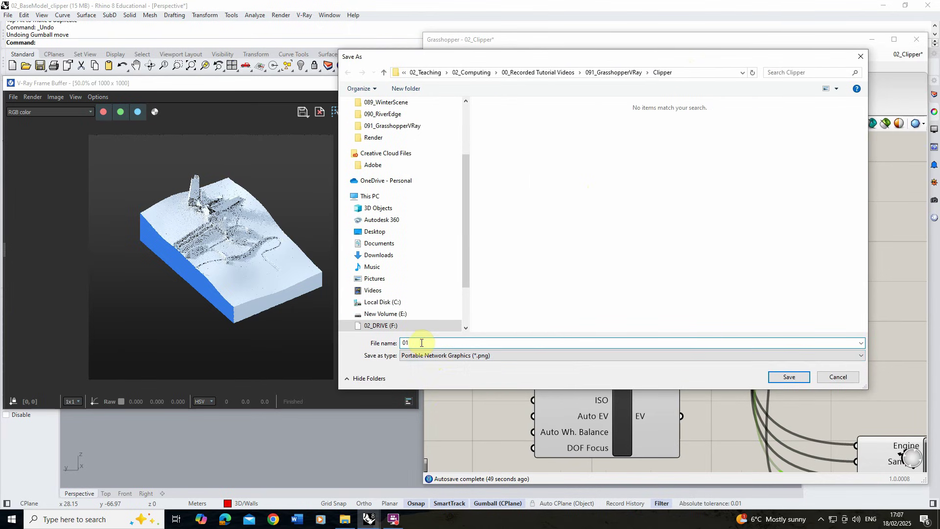
click(797, 380)
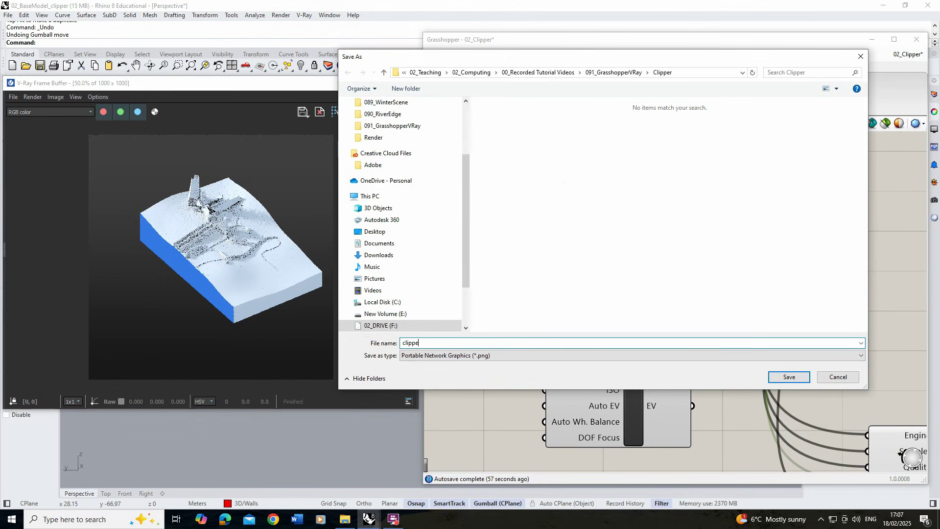
click(797, 378)
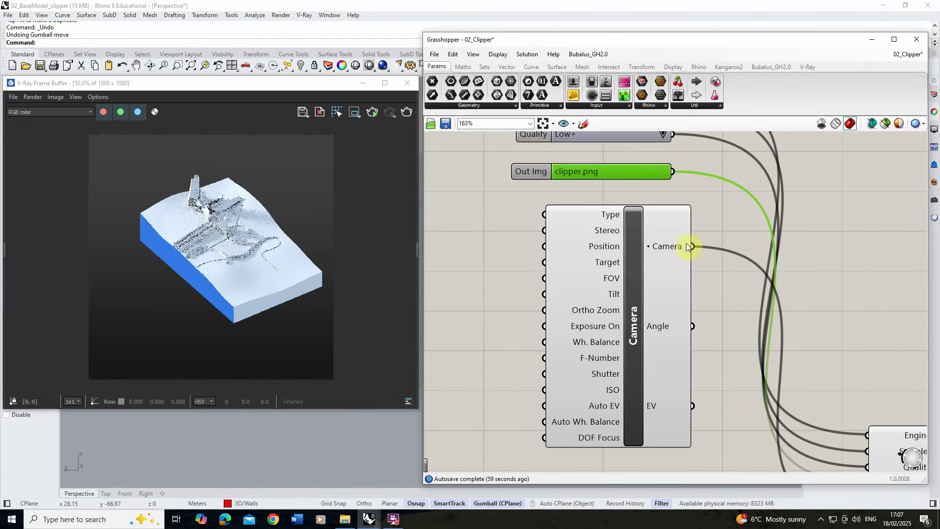
Check the Render component's output resolution and the available render quality options, leaving the quality at Low+
scroll(546, 166, down, 4)
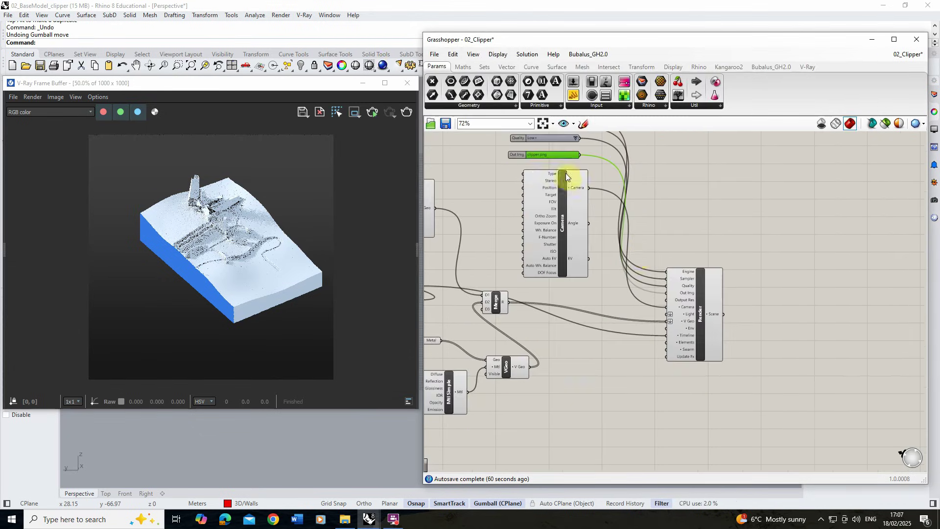
scroll(655, 248, up, 3)
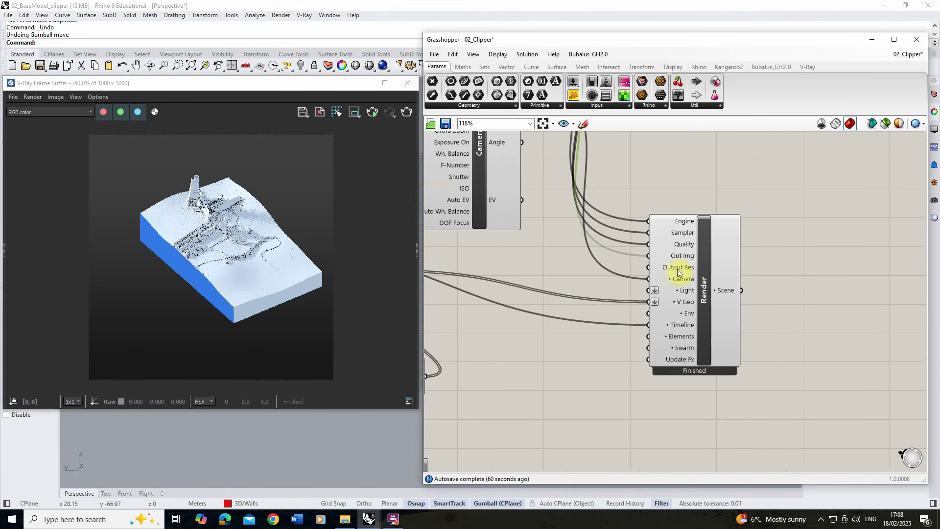
mouse_move(681, 273)
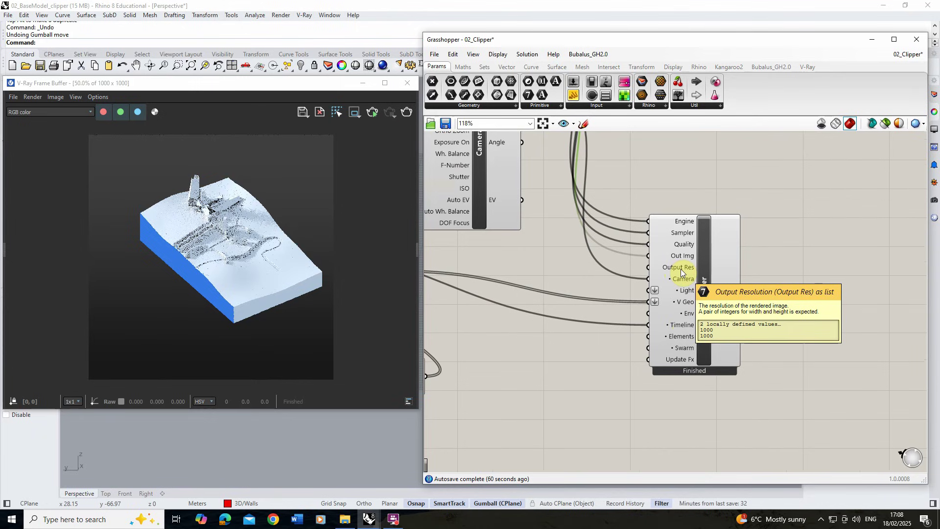
scroll(727, 407, down, 2)
scroll(584, 209, up, 4)
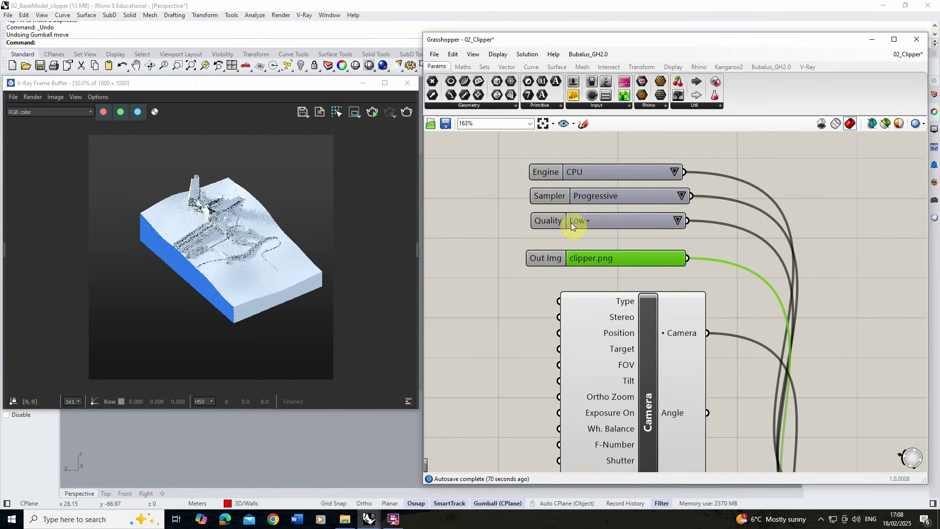
click(676, 222)
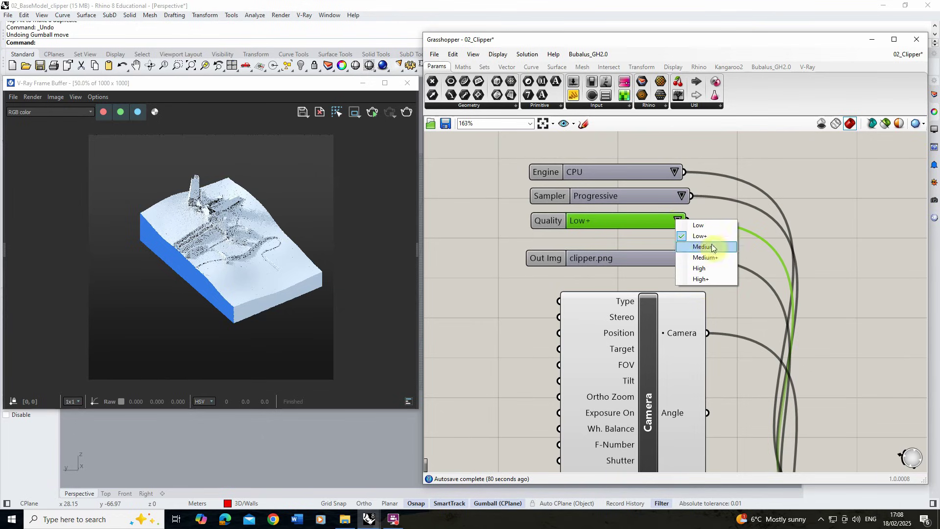
click(756, 249)
Start rendering the animation from the Render component
scroll(610, 186, down, 4)
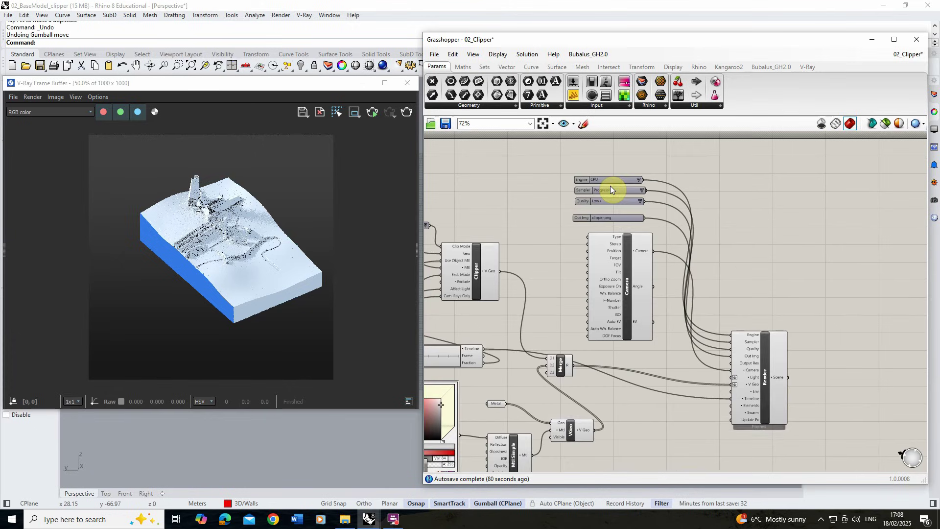
scroll(751, 347, up, 4)
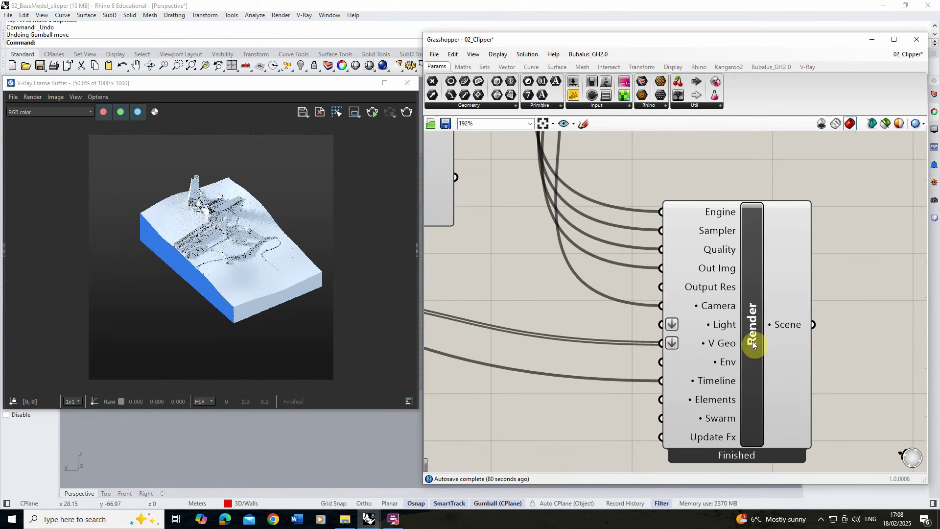
click(752, 335)
right_click(752, 327)
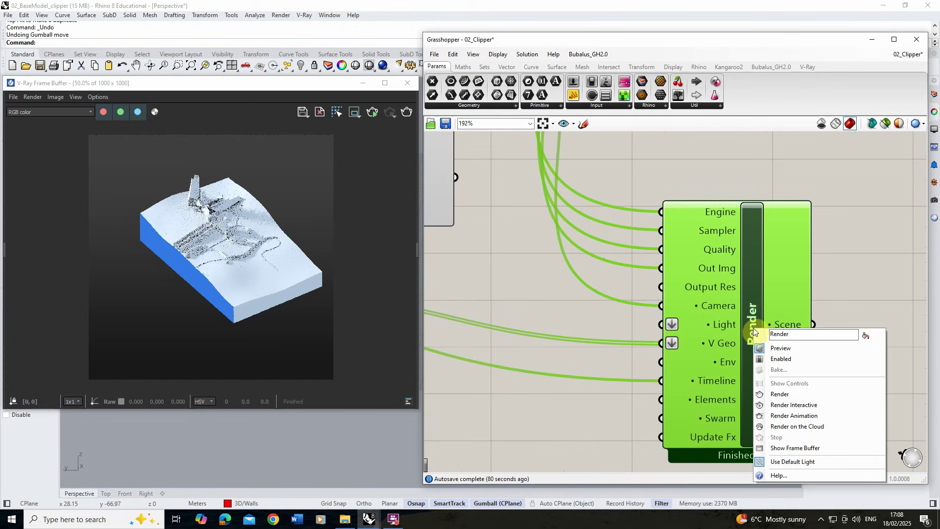
click(797, 416)
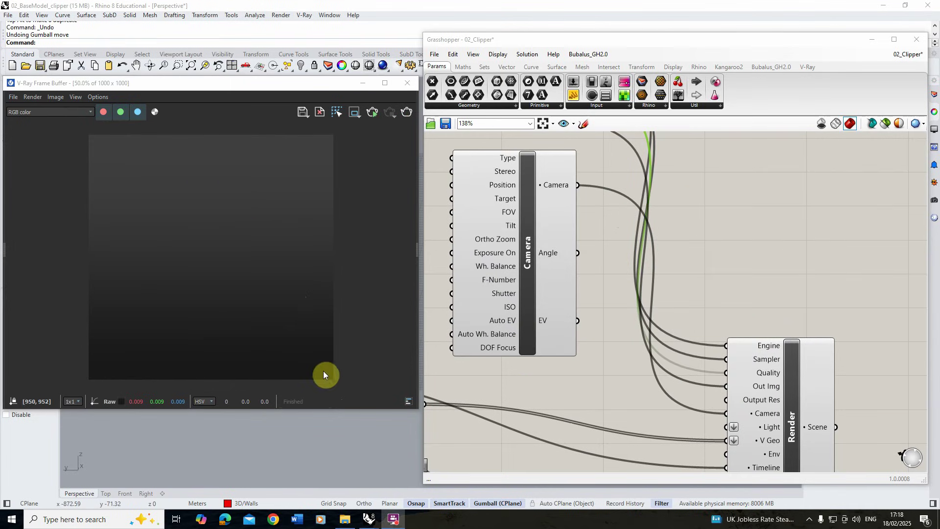
Switch to File Explorer and look through the rendered clipper frames in the Clipper folder
click(345, 519)
scroll(538, 346, down, 5)
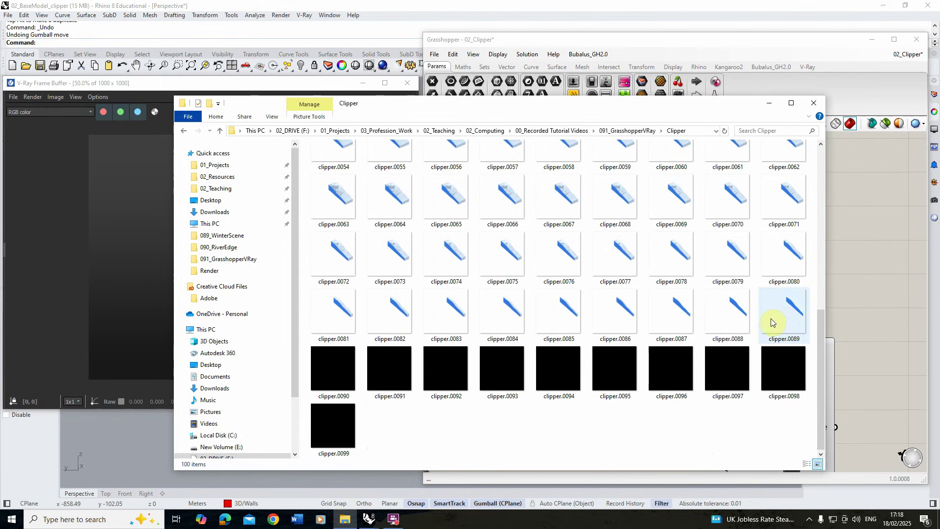
scroll(525, 321, up, 6)
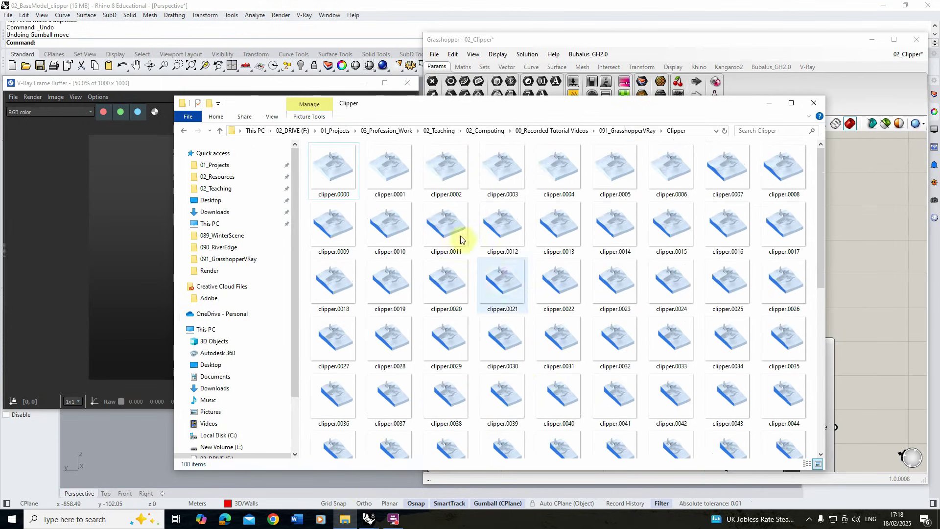
scroll(478, 262, down, 3)
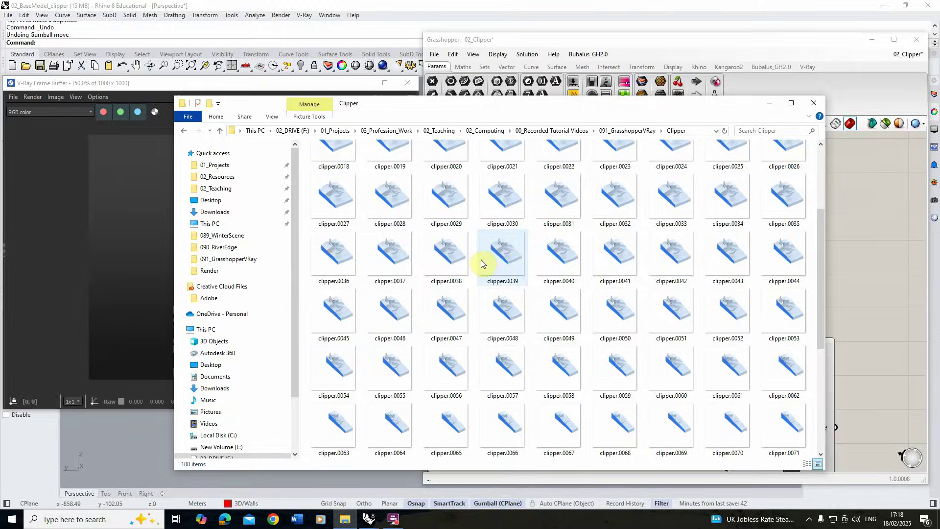